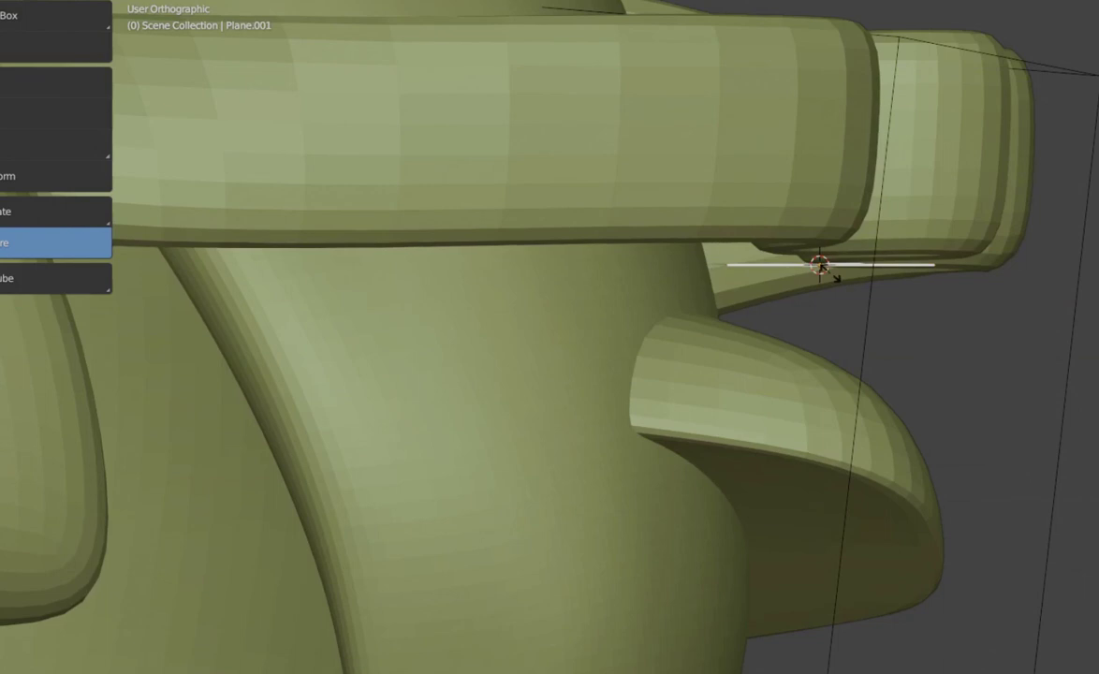
# Step: Scale the small plane down beneath the fingers and apply its transform
pyautogui.click(831, 274)
pyautogui.press('s')
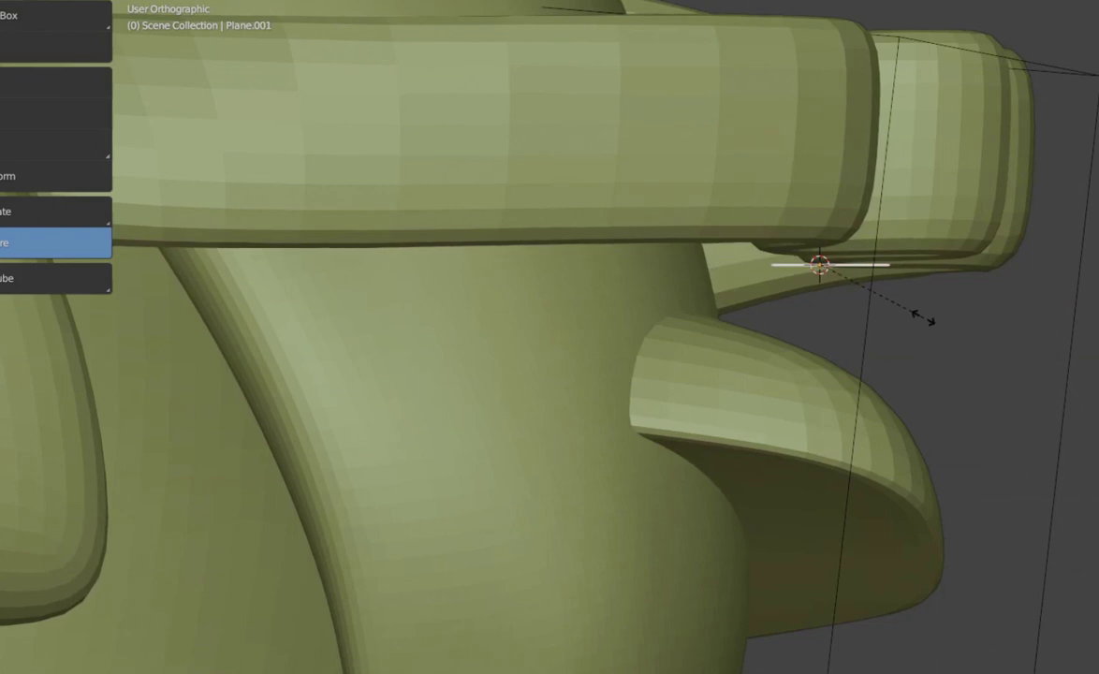
pyautogui.click(918, 323)
pyautogui.hotkey('ctrl', 'a')
pyautogui.click(905, 348)
# Step: Rotate the plane's mesh 90° about the X axis in Edit Mode so it stands upright
pyautogui.press('Tab')
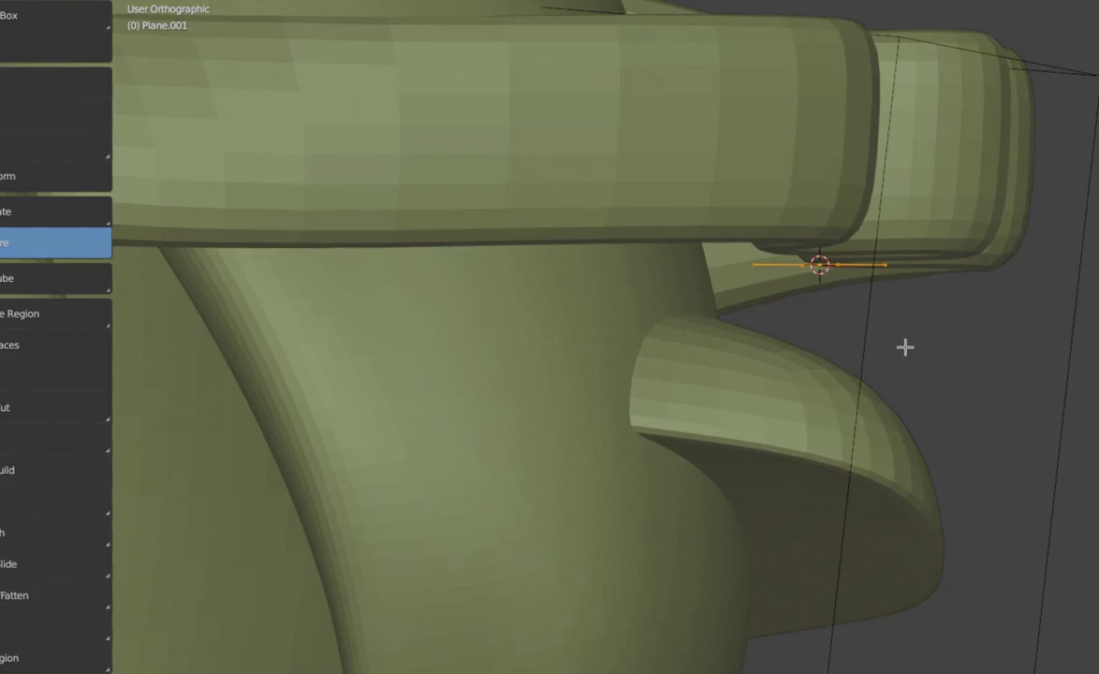
pyautogui.write('sx90')
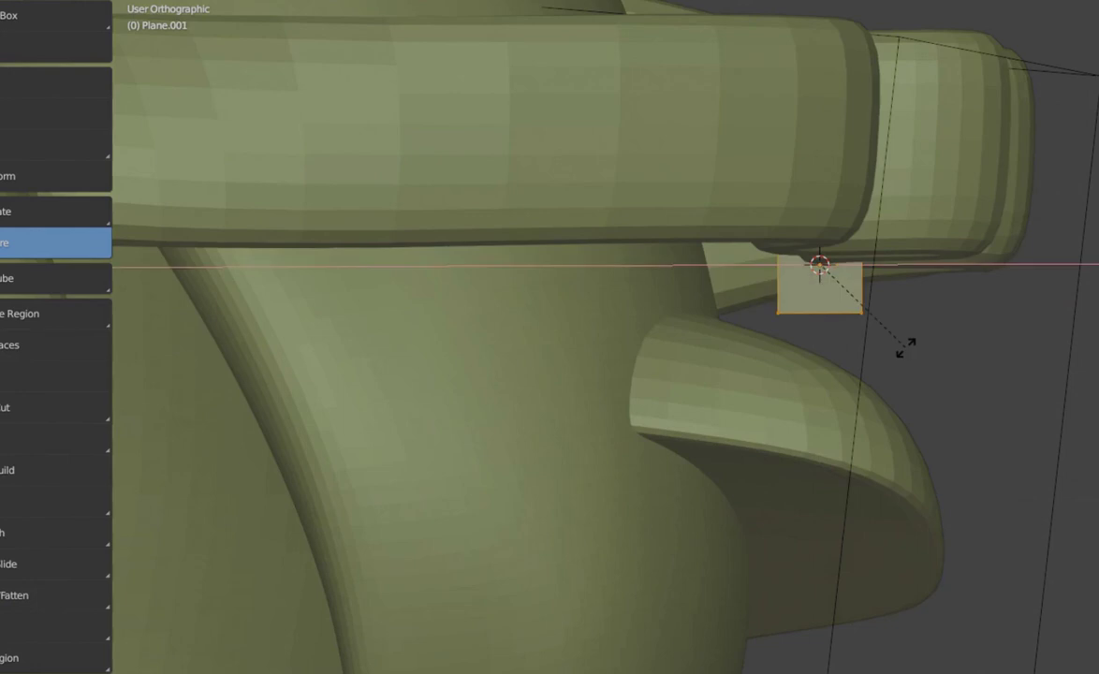
pyautogui.press('Return')
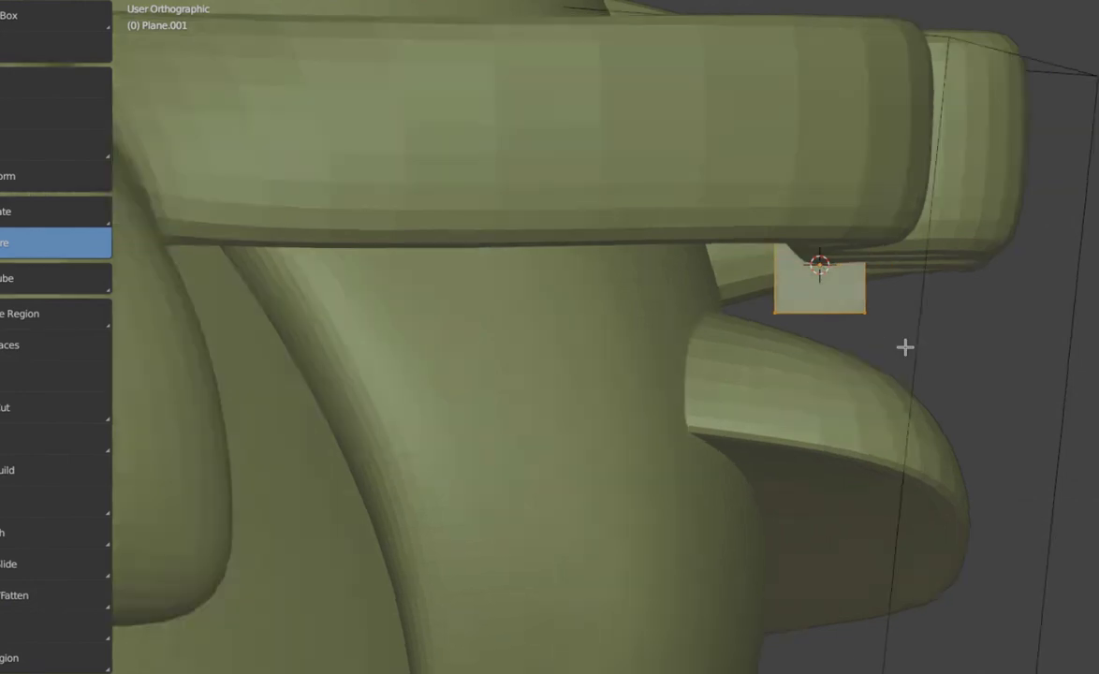
# Step: Move the upright plane's mesh over the thumb in the left orthographic view
pyautogui.press('KP_3')
pyautogui.press('ctrl+KP_3')
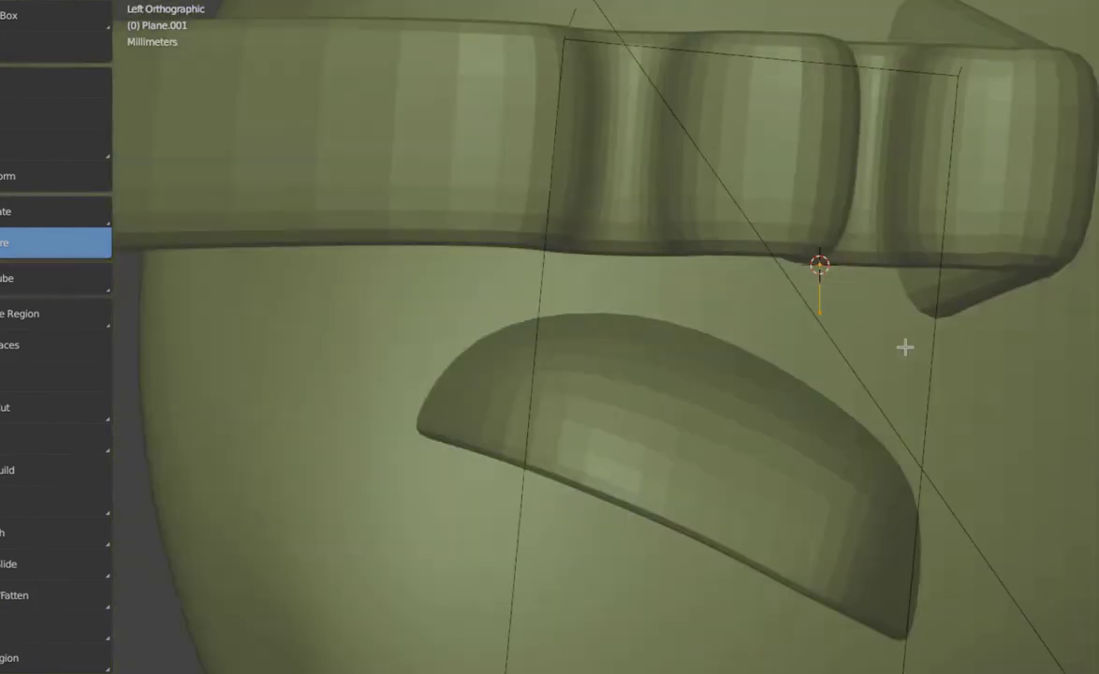
pyautogui.press('g')
pyautogui.click(696, 379)
# Step: Move the plane object into the gap between fingers and thumb in the front view, and enable X-ray display
pyautogui.press('KP_1')
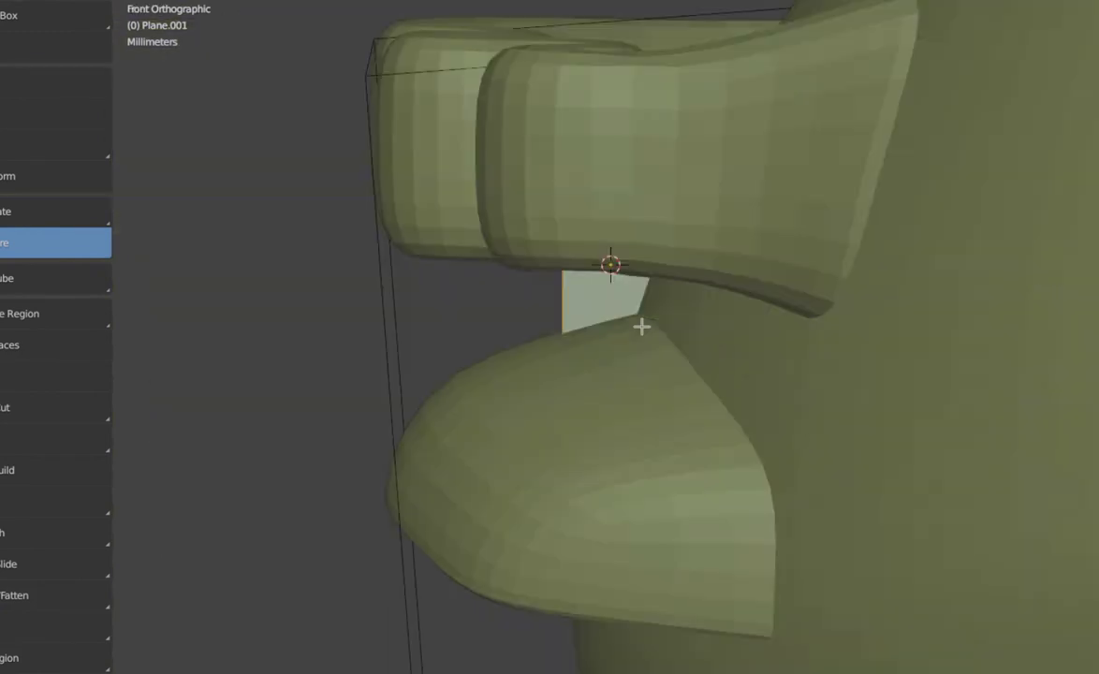
pyautogui.scroll(2, 646, 266)
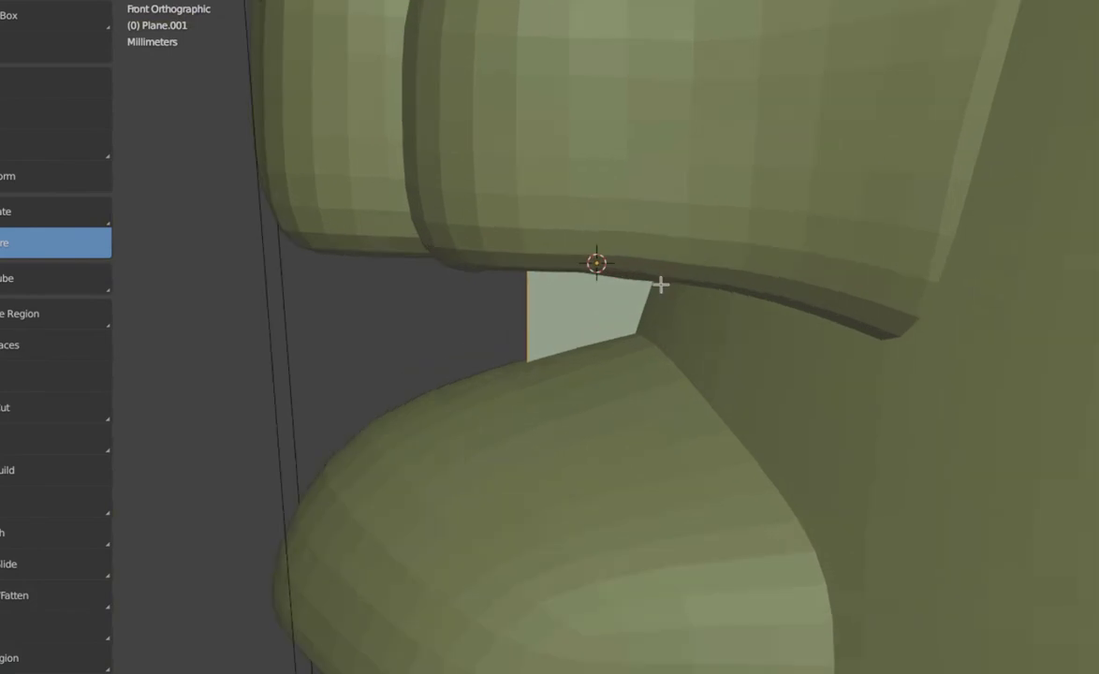
pyautogui.press('Tab')
pyautogui.press('g')
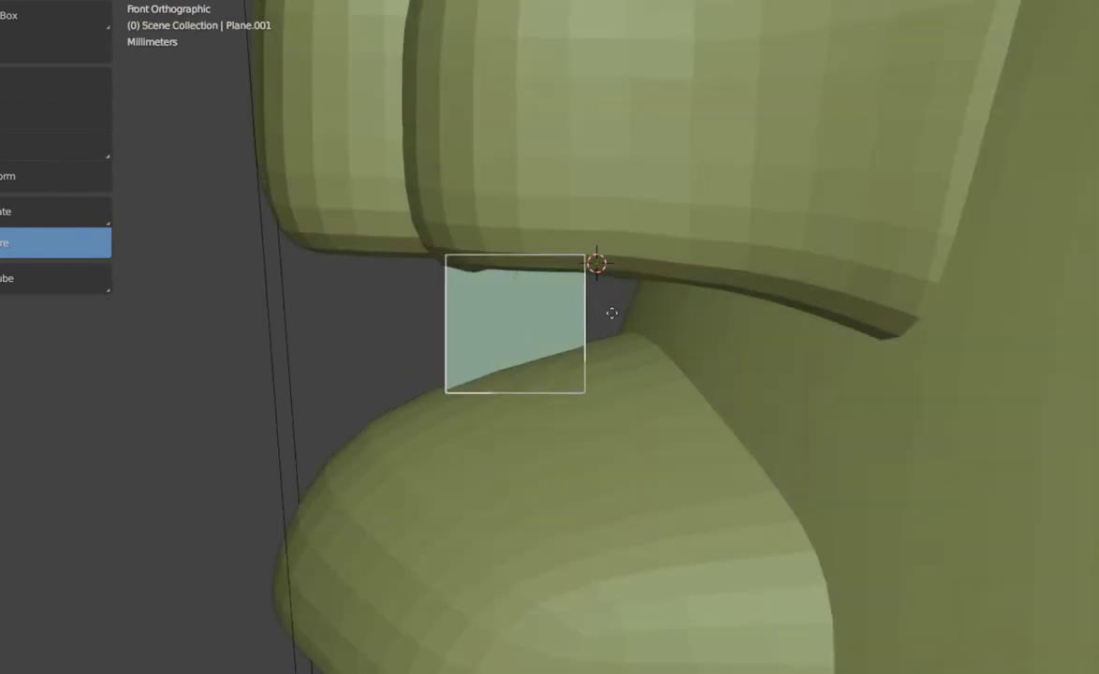
pyautogui.click(469, 342)
pyautogui.hotkey('alt', 'z')
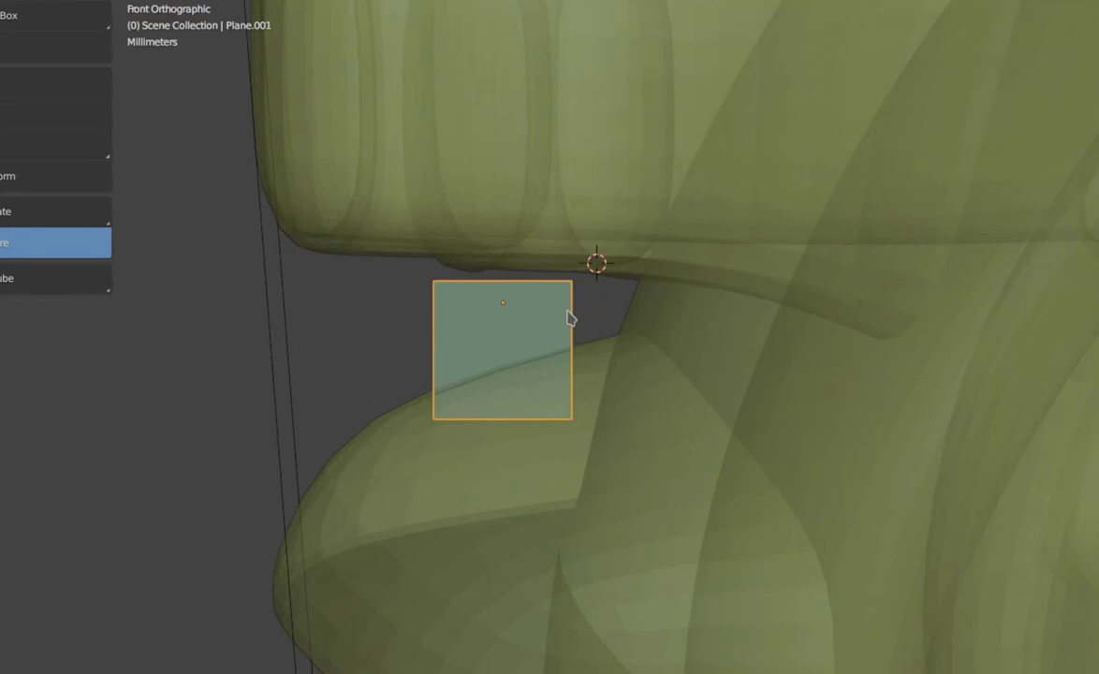
# Step: Reposition the plane's mesh in Edit Mode so it spans the gap between the hand's underside and the thumb
pyautogui.scroll(-3, 569, 305)
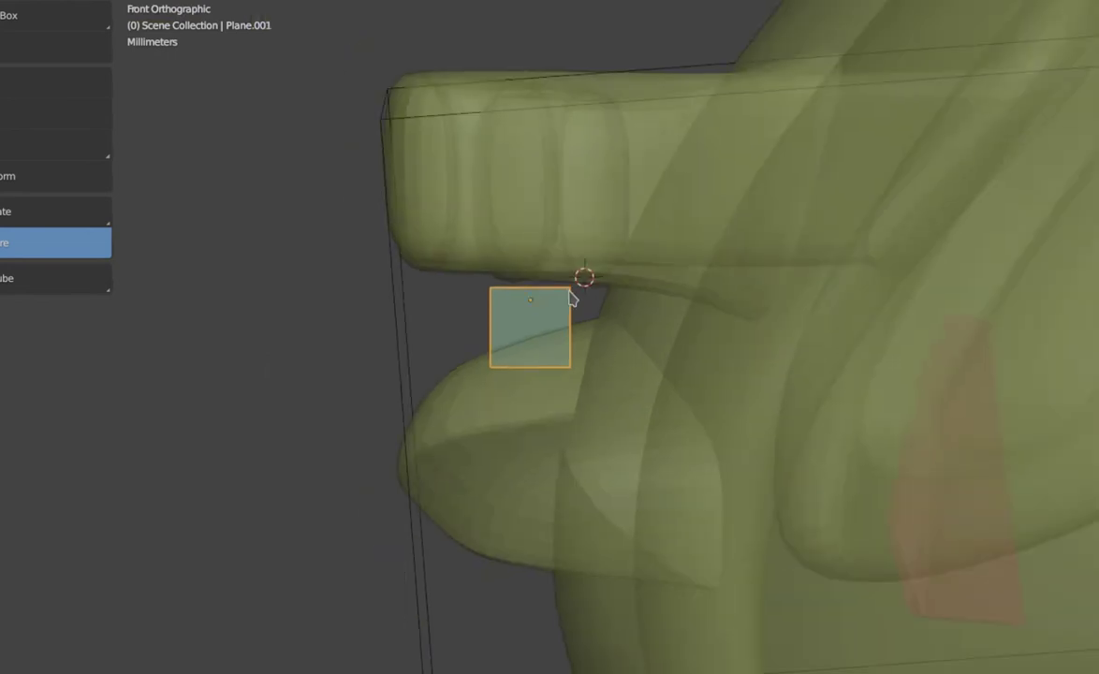
pyautogui.moveTo(573, 298); pyautogui.dragTo(573, 298, button='middle')
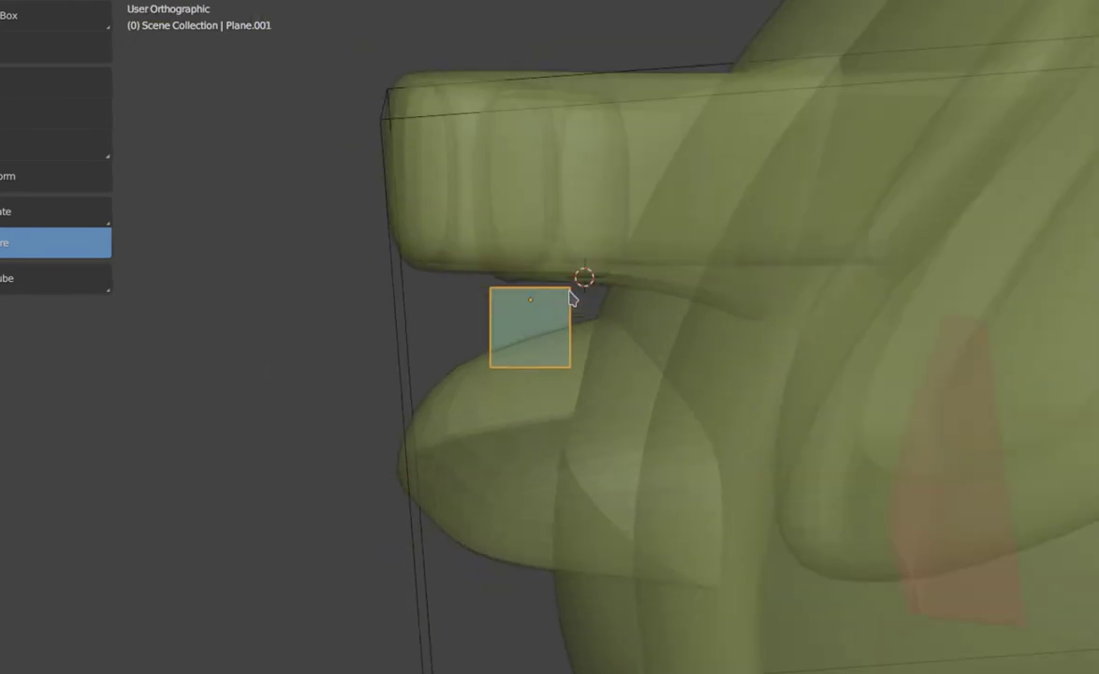
pyautogui.scroll(5, 573, 298)
pyautogui.moveTo(574, 217)
pyautogui.mouseDown()
pyautogui.moveTo(604, 254)
pyautogui.moveTo(673, 246)
pyautogui.mouseUp()
pyautogui.press('Tab')
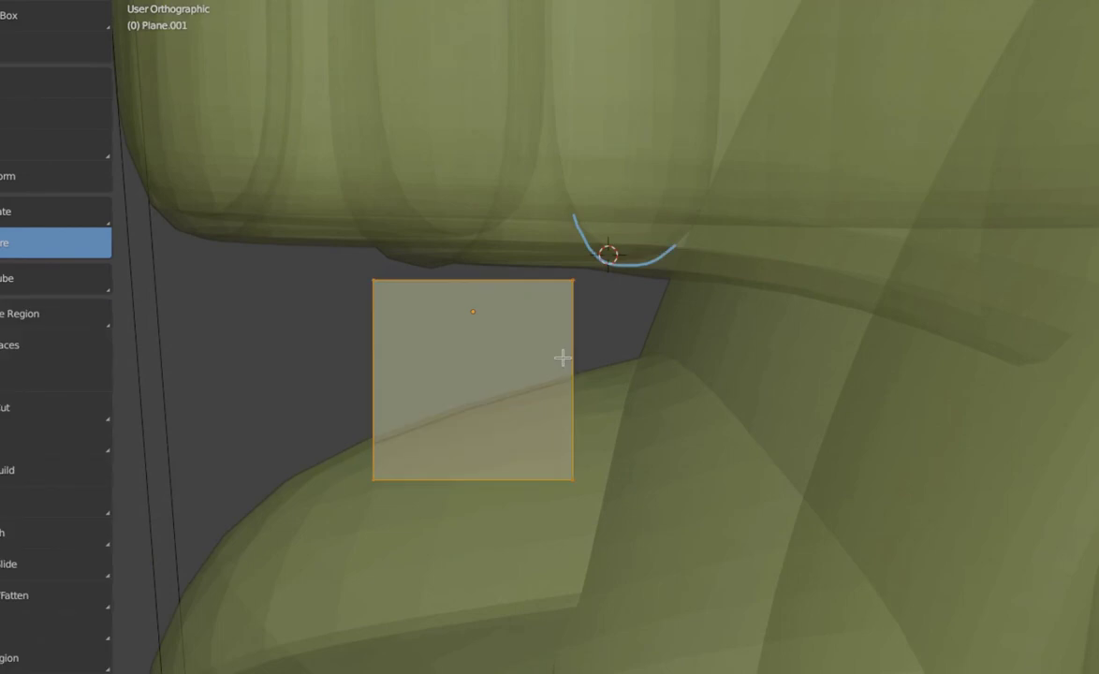
pyautogui.moveTo(580, 229)
pyautogui.keyDown('ctrl'); pyautogui.mouseDown()
pyautogui.moveTo(608, 265)
pyautogui.moveTo(608, 245)
pyautogui.moveTo(662, 226)
pyautogui.moveTo(667, 238)
pyautogui.mouseUp(); pyautogui.keyUp('ctrl')
pyautogui.press('KP_4')
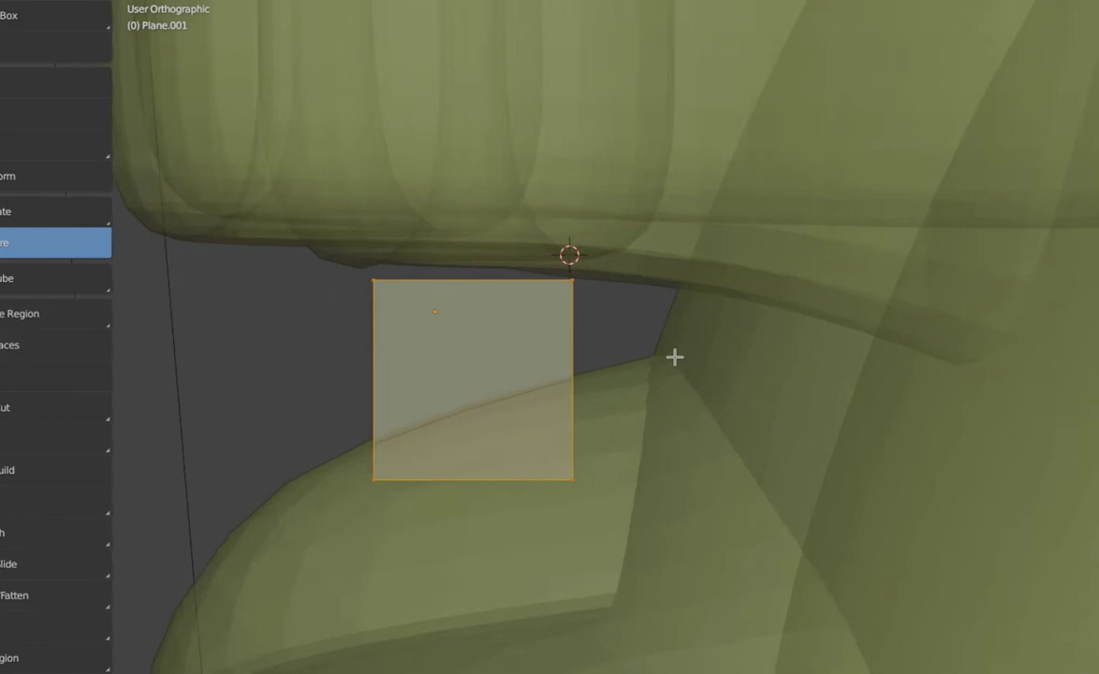
pyautogui.moveTo(674, 357); pyautogui.dragTo(674, 356, button='middle')
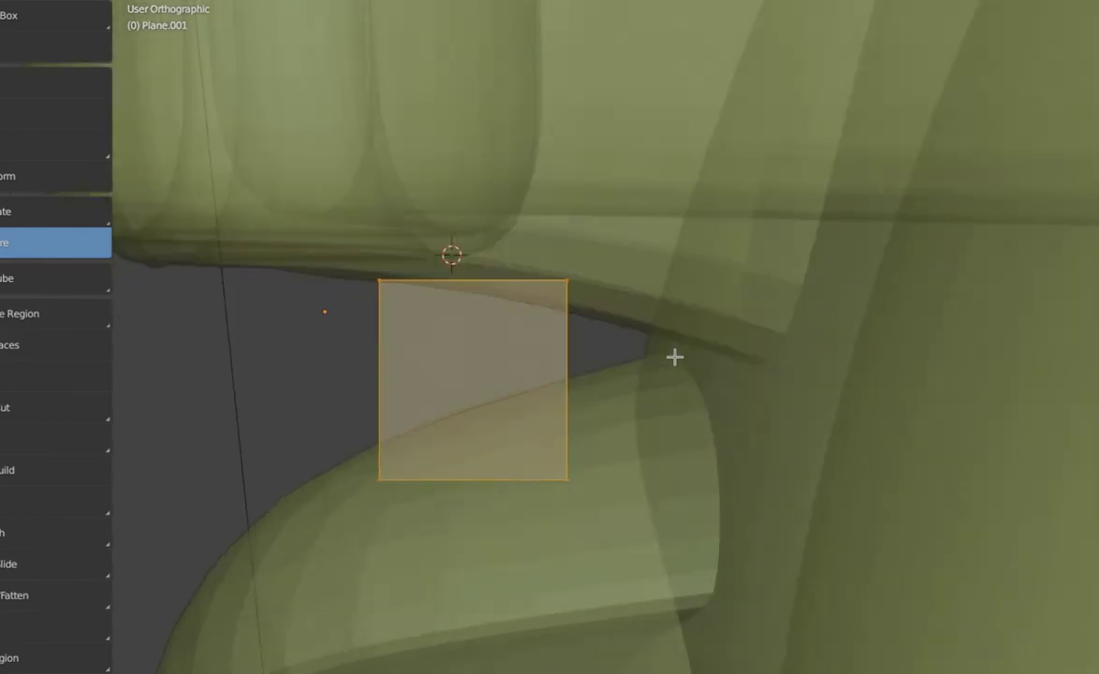
pyautogui.press('g')
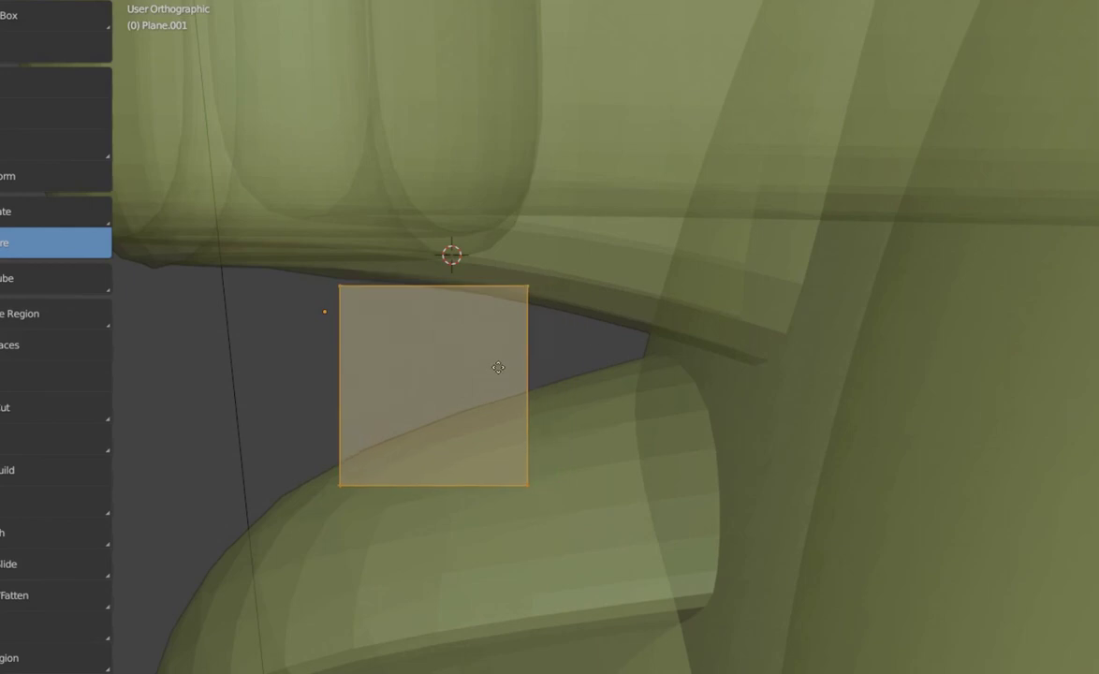
pyautogui.click(506, 360)
# Step: Move the plane's two lower corner vertices up to follow the slope of the thumb's upper surface
pyautogui.moveTo(535, 475); pyautogui.dragTo(533, 385, button='right')
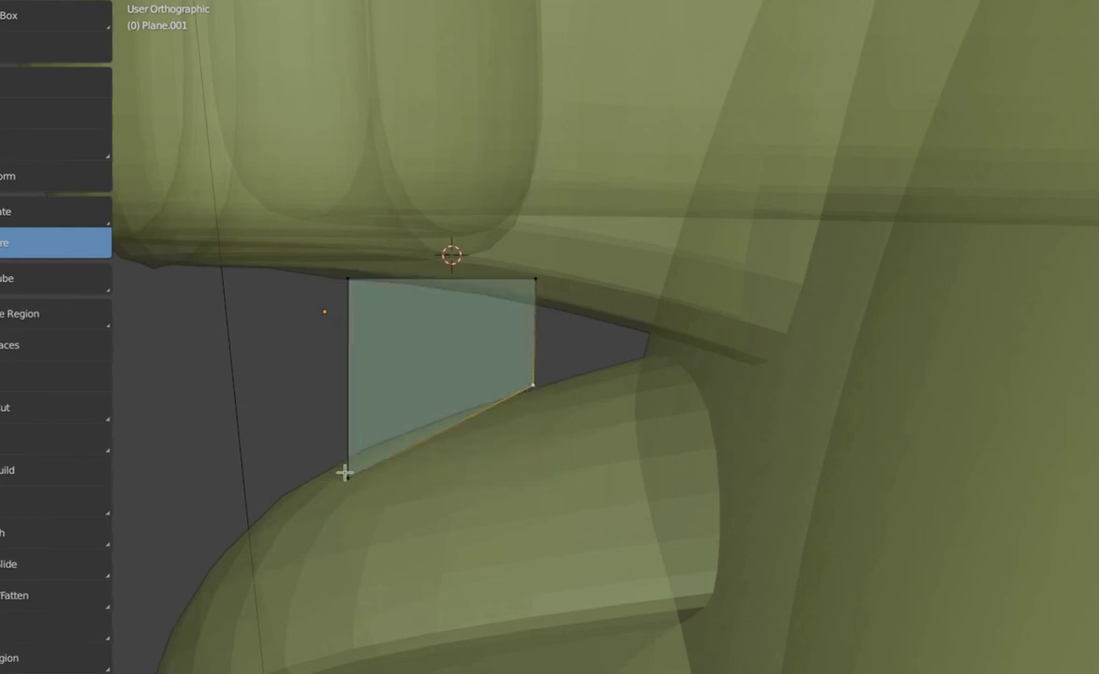
pyautogui.click(345, 474)
pyautogui.press('g')
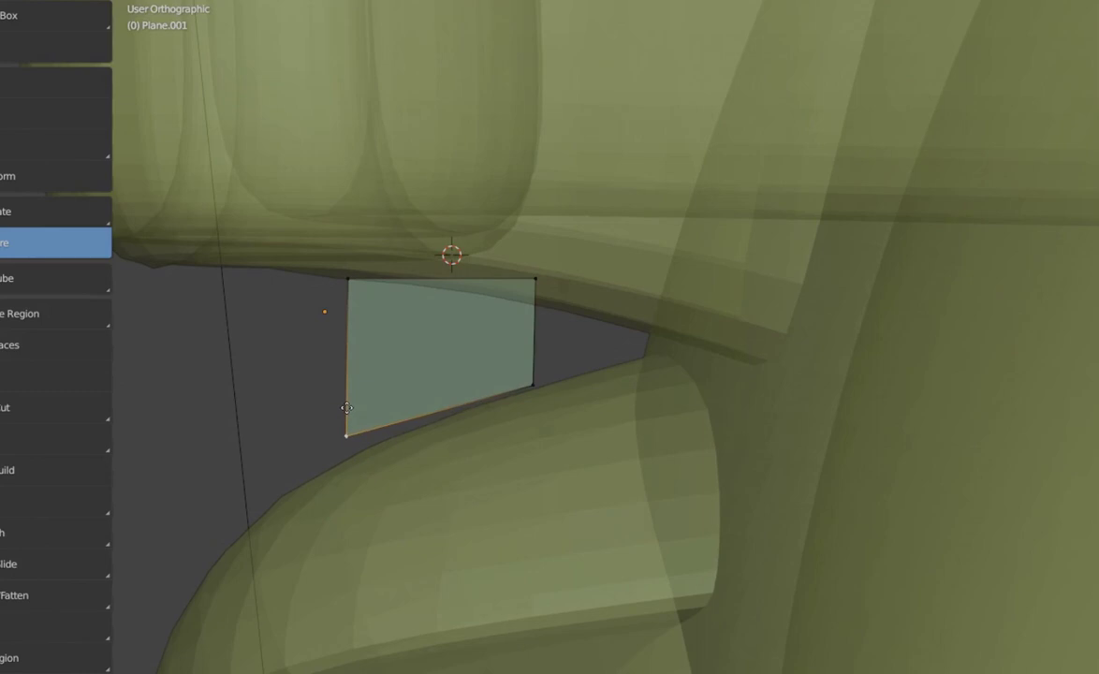
pyautogui.click(346, 407)
pyautogui.click(531, 384)
pyautogui.press('g')
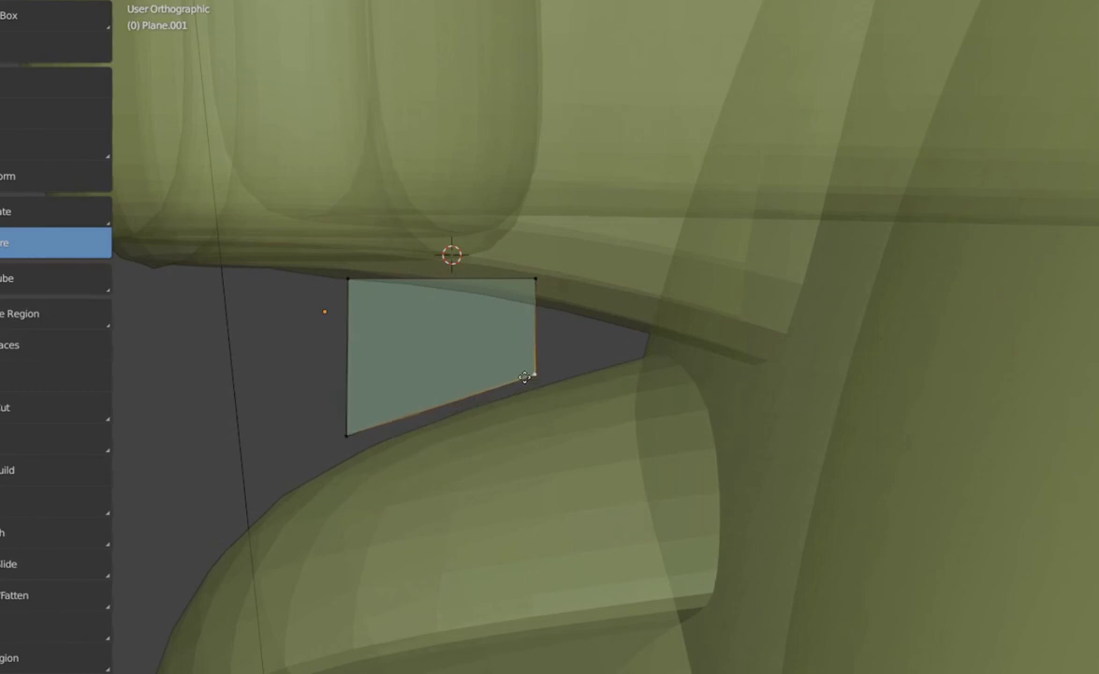
pyautogui.click(523, 383)
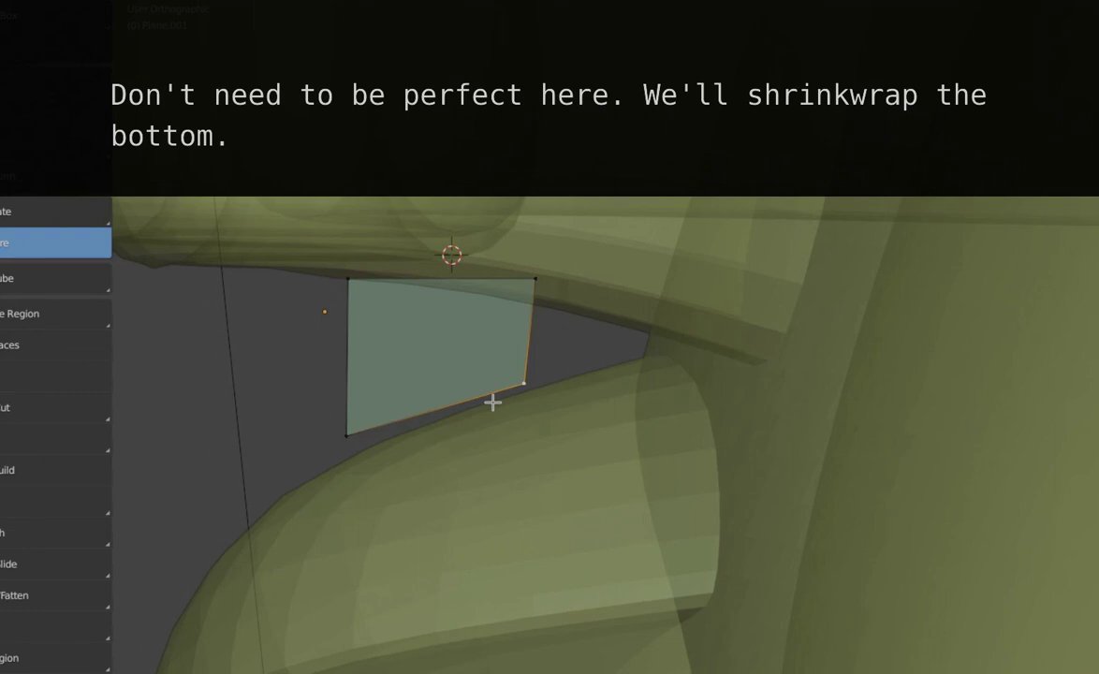
pyautogui.click(534, 278)
pyautogui.press('g')
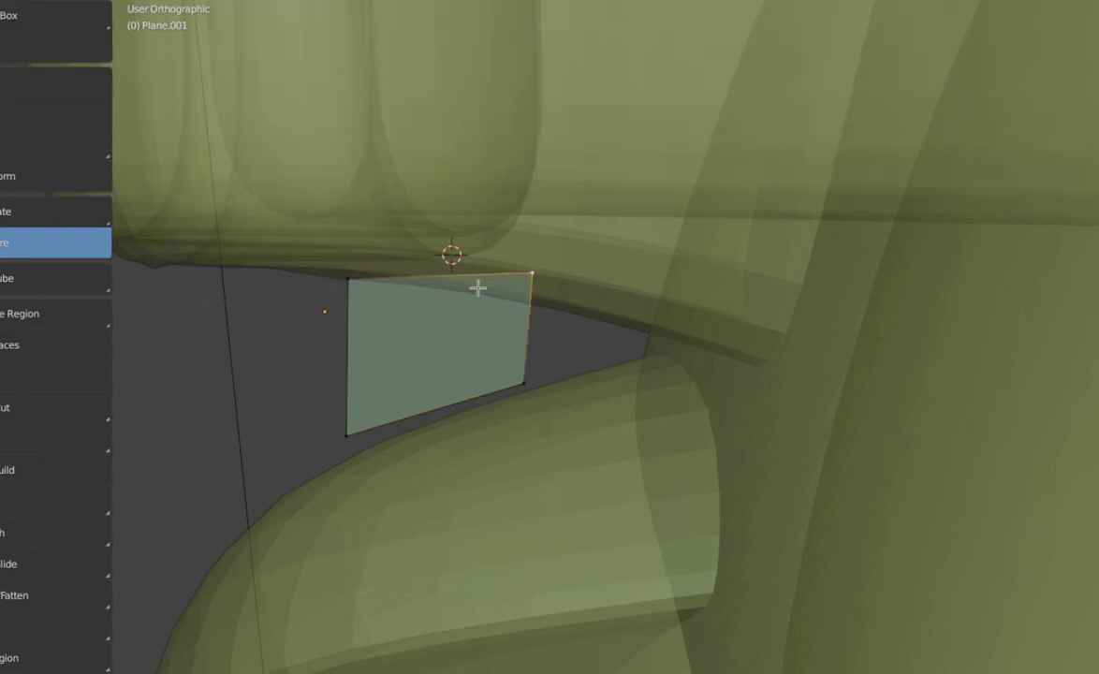
pyautogui.click(357, 282)
pyautogui.click(483, 287)
pyautogui.press('g')
pyautogui.click(481, 289)
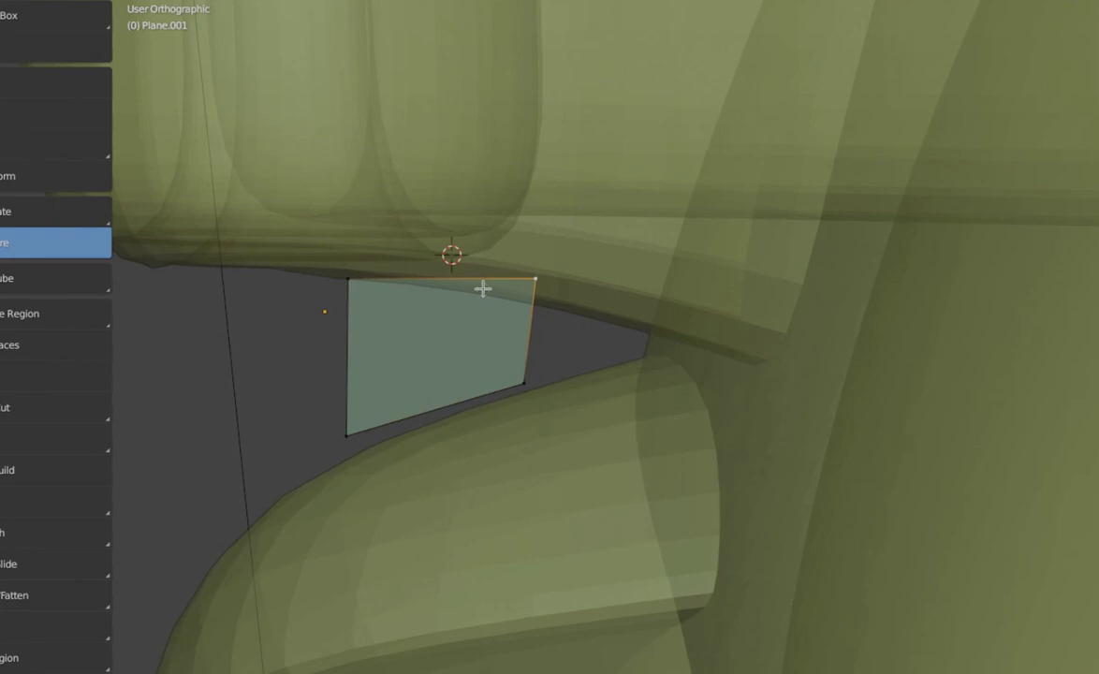
pyautogui.keyDown('shift'); pyautogui.click(350, 282); pyautogui.keyUp('shift')
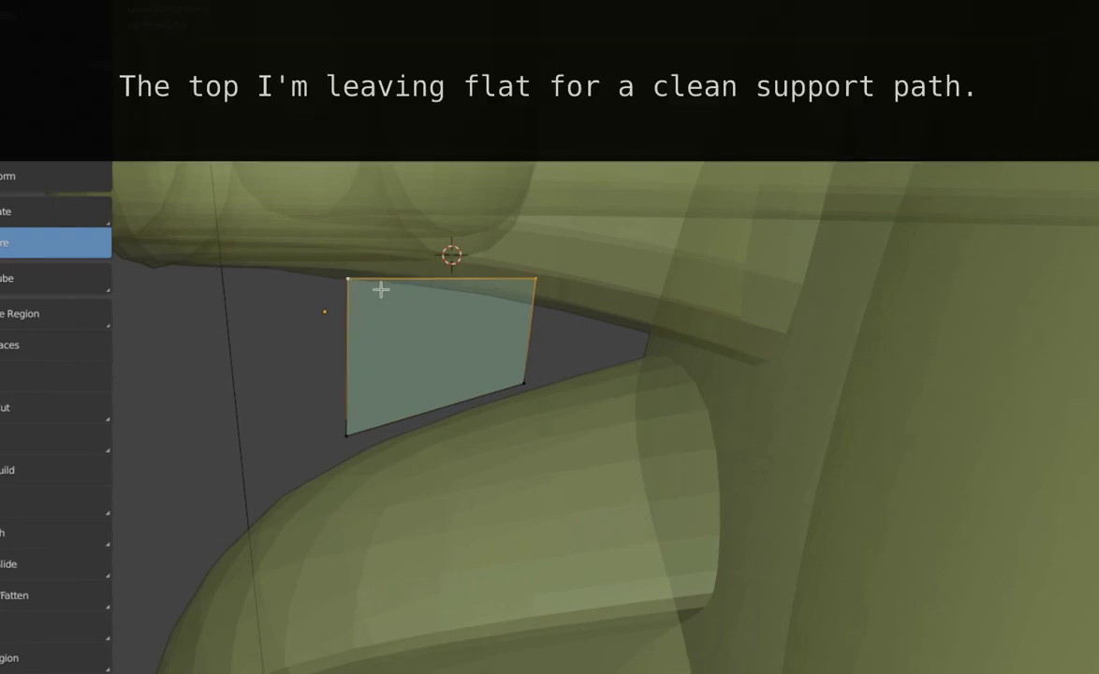
pyautogui.press('.')
pyautogui.click(484, 335)
# Step: Create a vertex group named Bottom match and assign the plane's two lower vertices to it
pyautogui.click(353, 442)
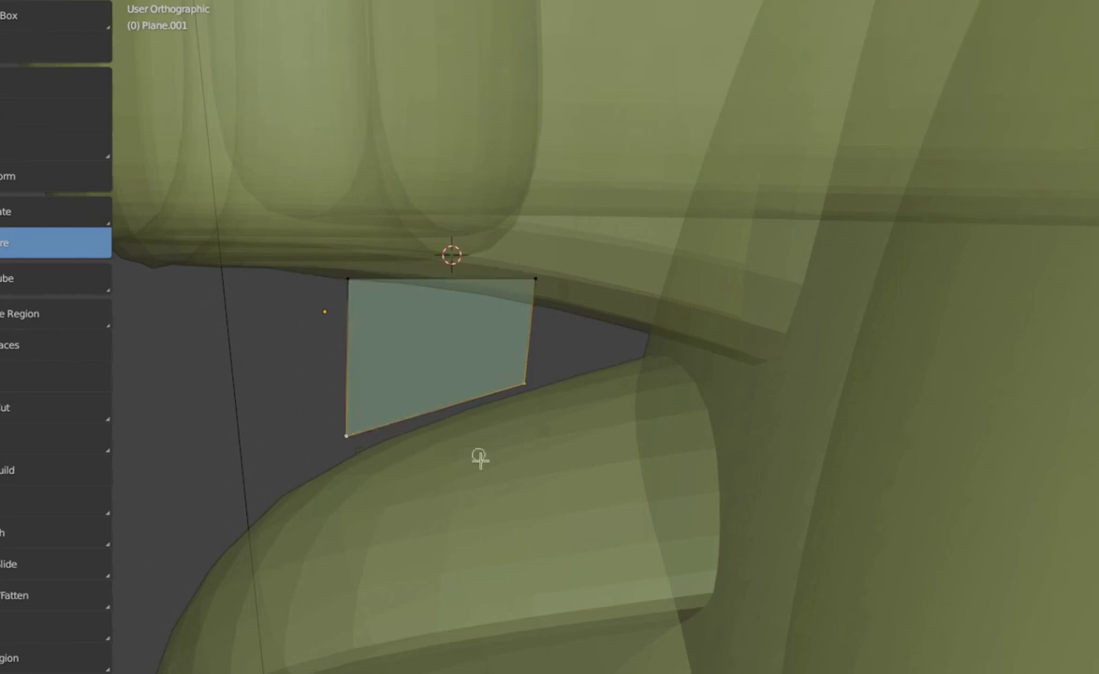
pyautogui.hotkey('ctrl', 'space')
pyautogui.click(845, 349)
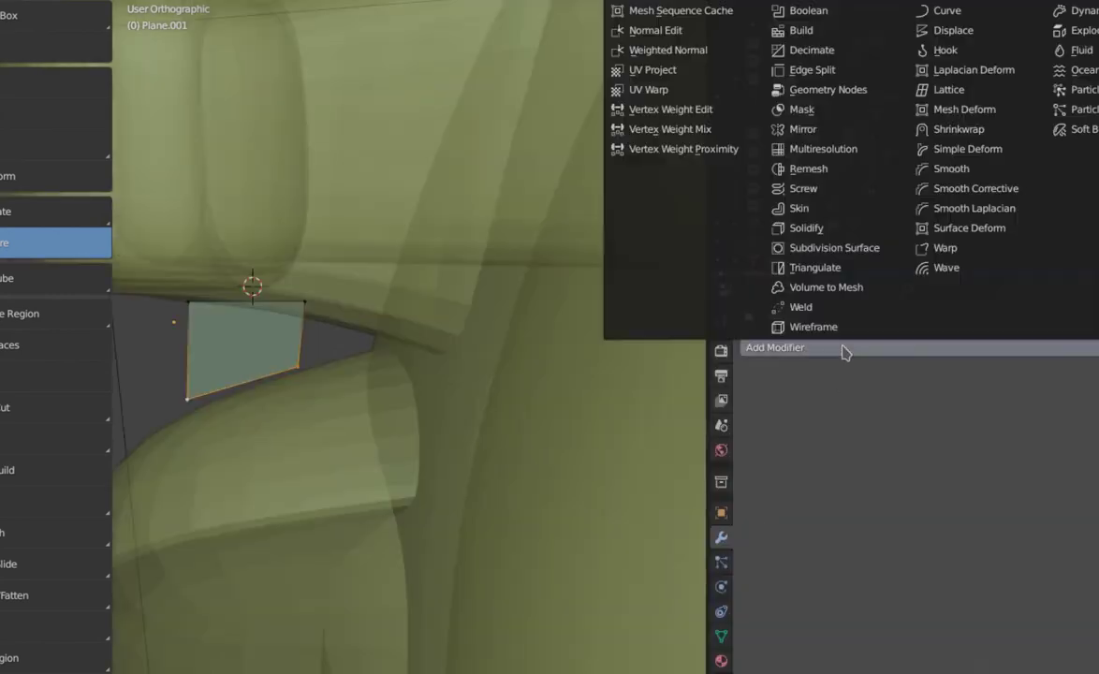
pyautogui.click(721, 635)
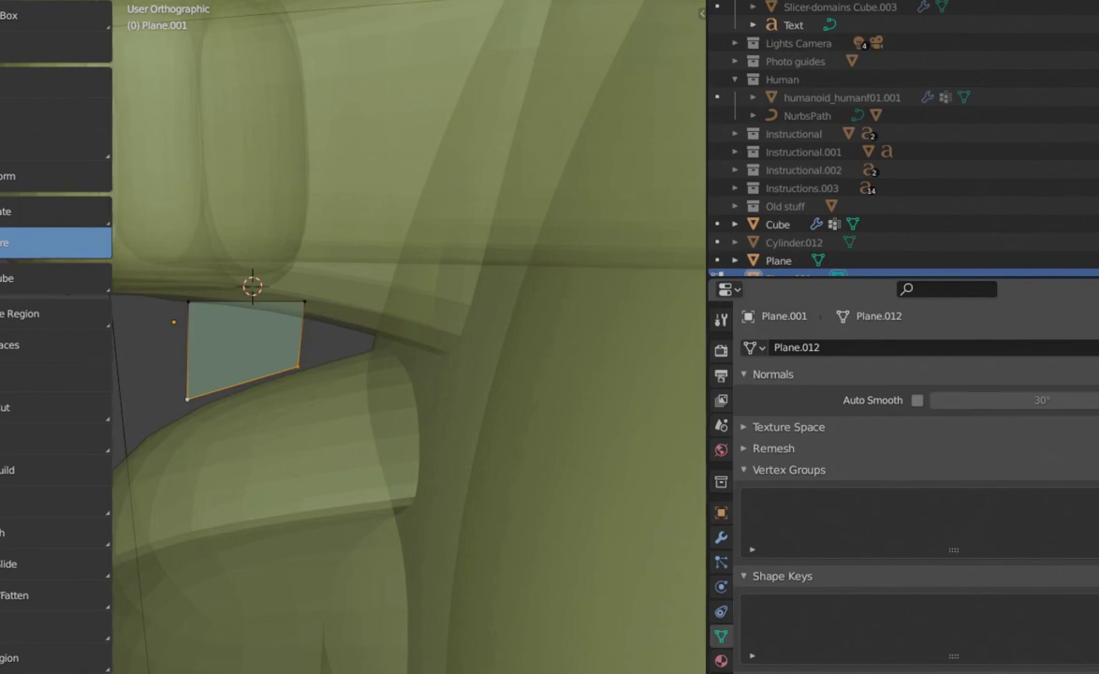
pyautogui.click(1097, 498)
pyautogui.doubleClick(838, 498)
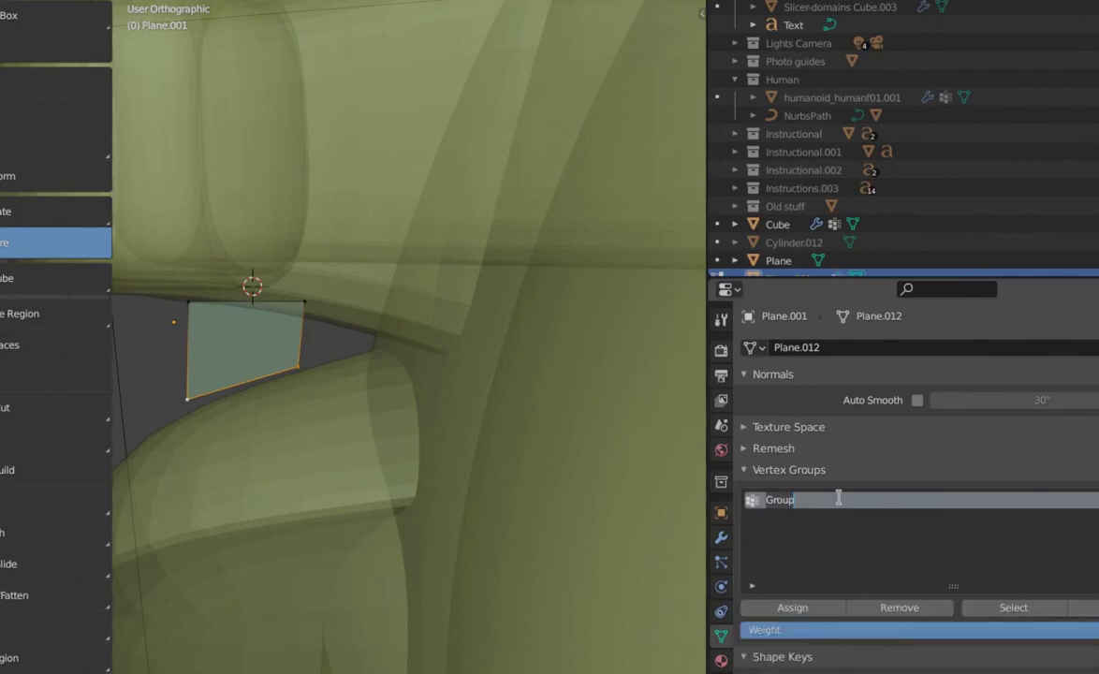
pyautogui.write('Bot')
pyautogui.press('Return')
pyautogui.write('tom match')
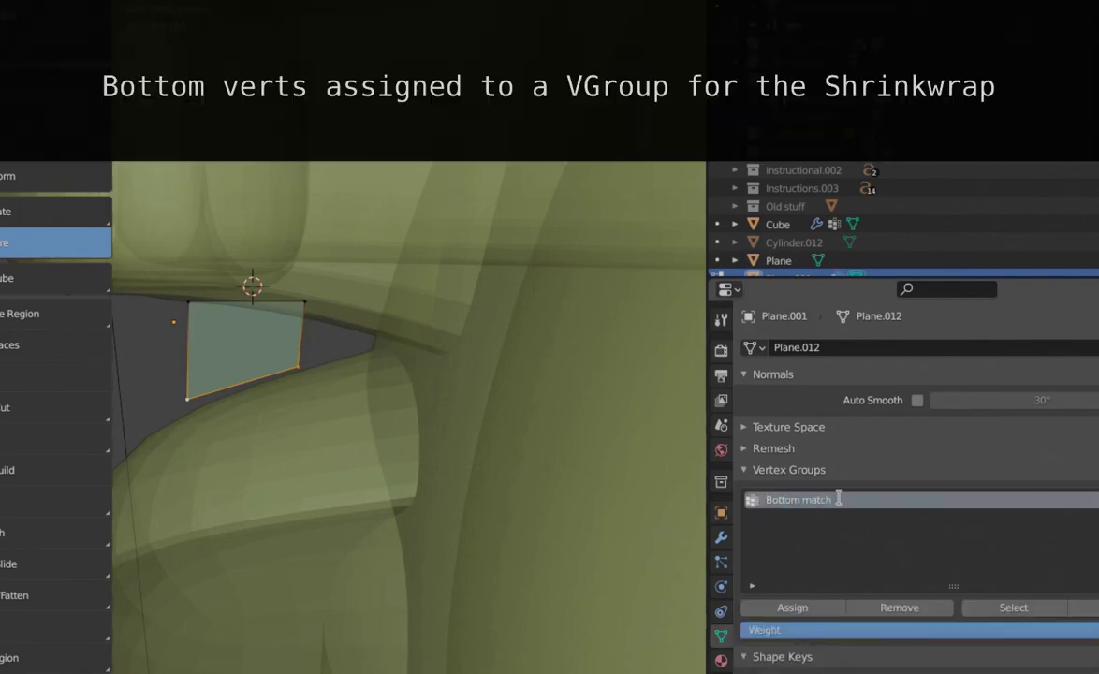
pyautogui.click(786, 609)
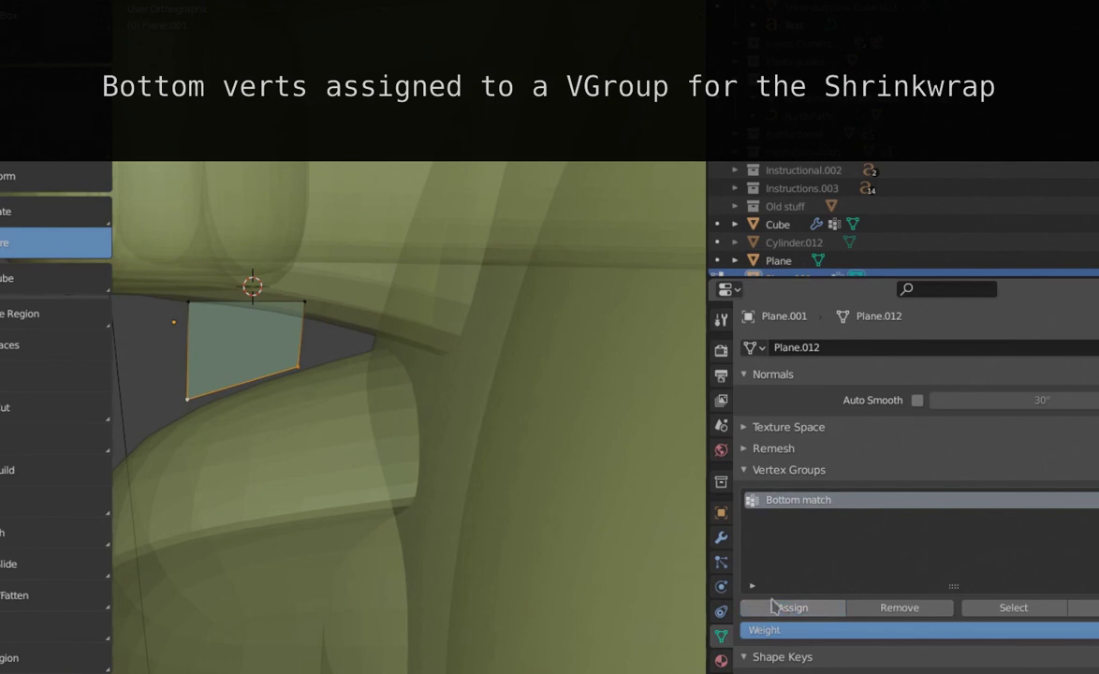
# Step: Add a Shrinkwrap modifier to the plane with the Body-wiggle-print object as its target
pyautogui.press('t')
pyautogui.keyDown('shift'); pyautogui.moveTo(280, 434); pyautogui.dragTo(333, 412, button='middle'); pyautogui.keyUp('shift')
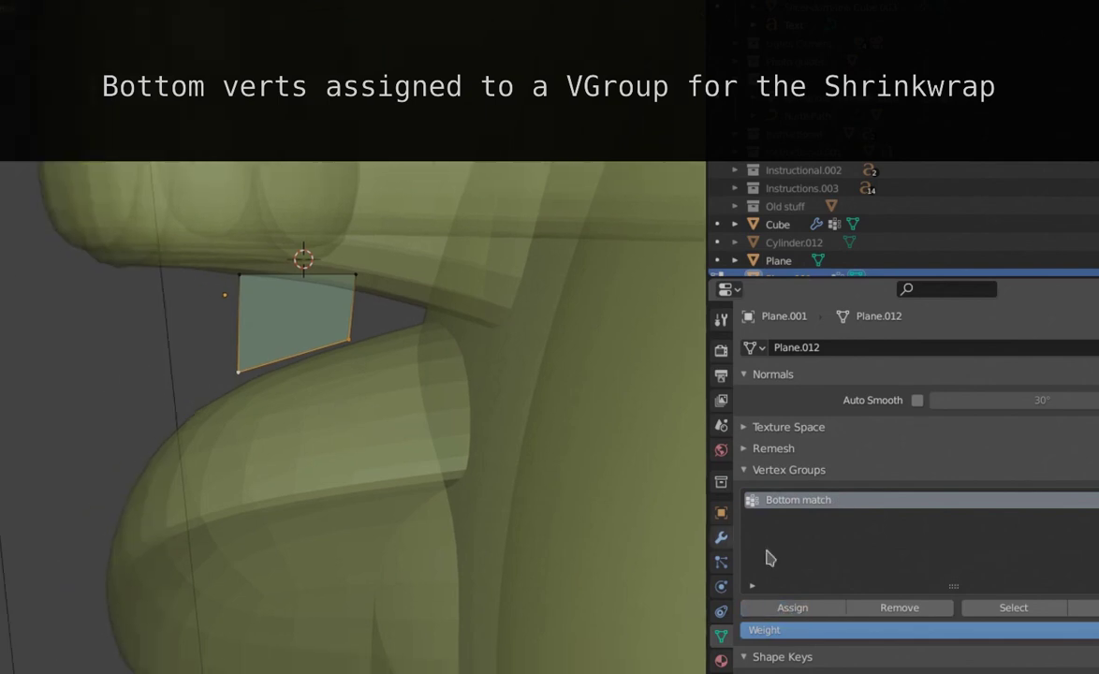
pyautogui.click(721, 536)
pyautogui.click(830, 349)
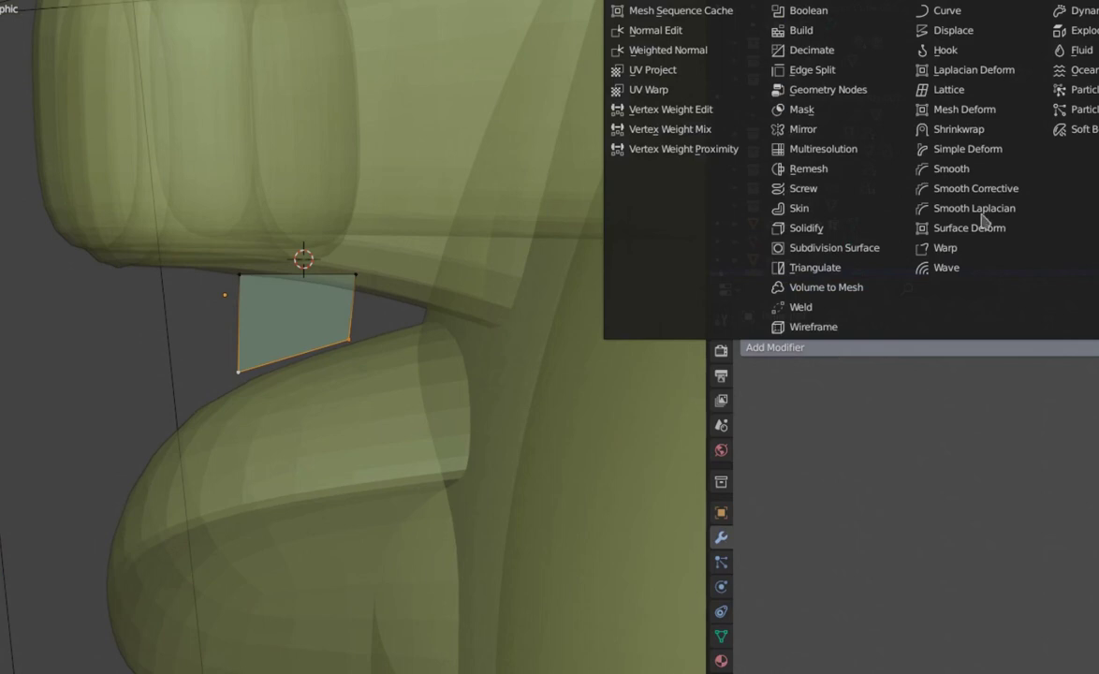
pyautogui.click(952, 126)
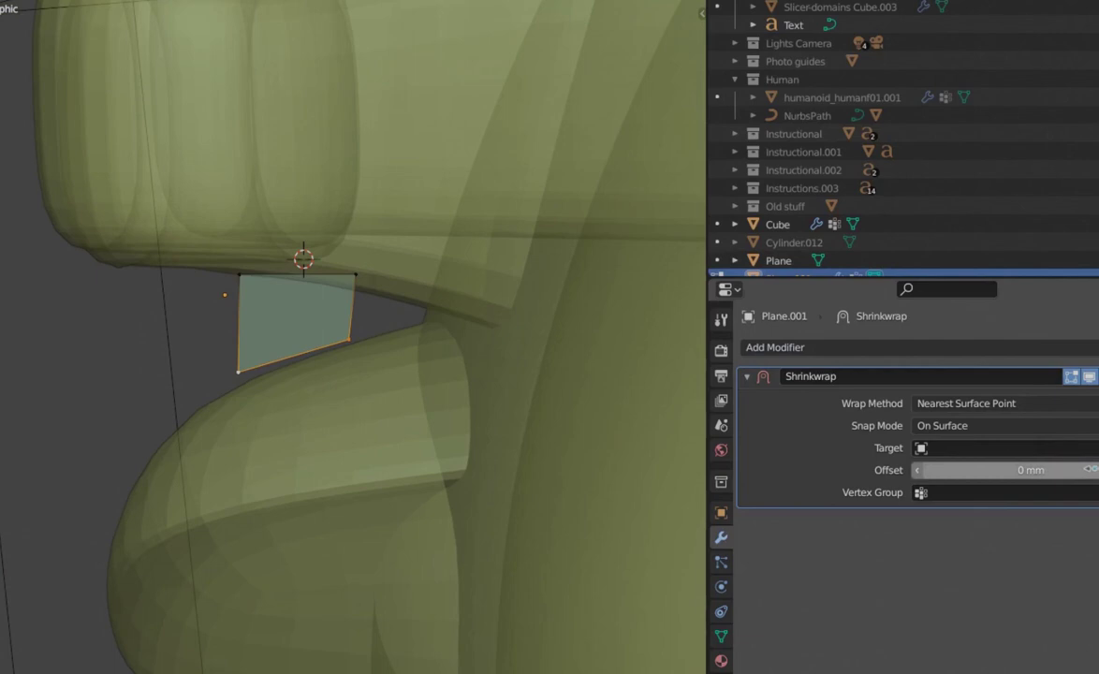
pyautogui.press('e')
pyautogui.click(454, 370)
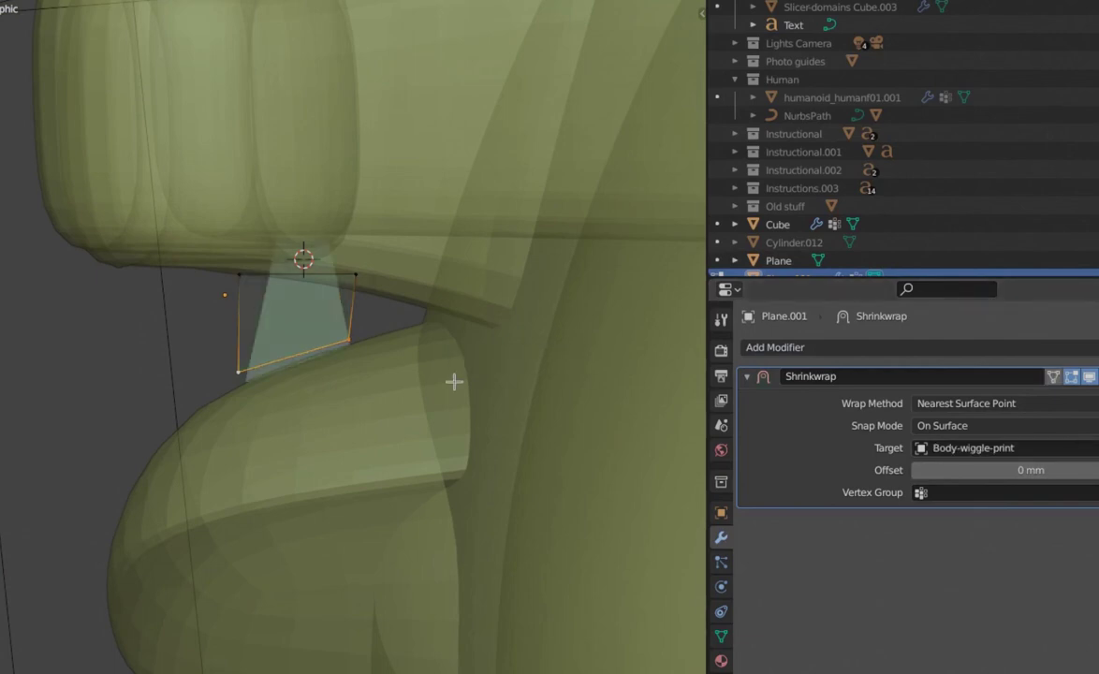
# Step: Restrict the Shrinkwrap modifier to the Bottom match vertex group
pyautogui.click(959, 492)
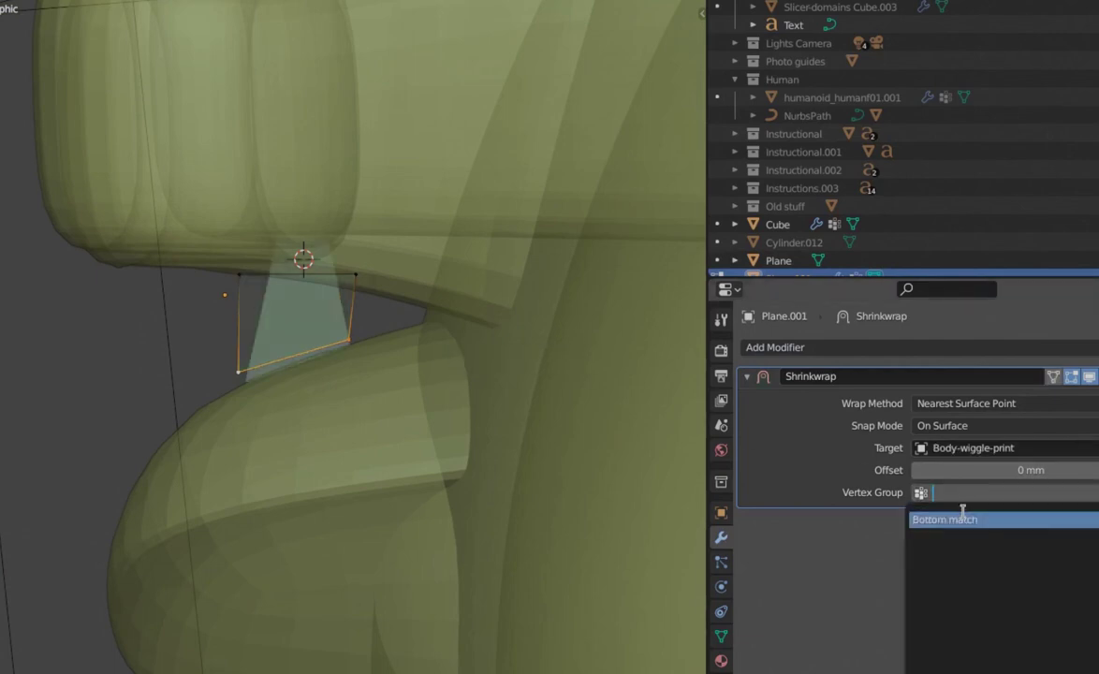
pyautogui.click(965, 517)
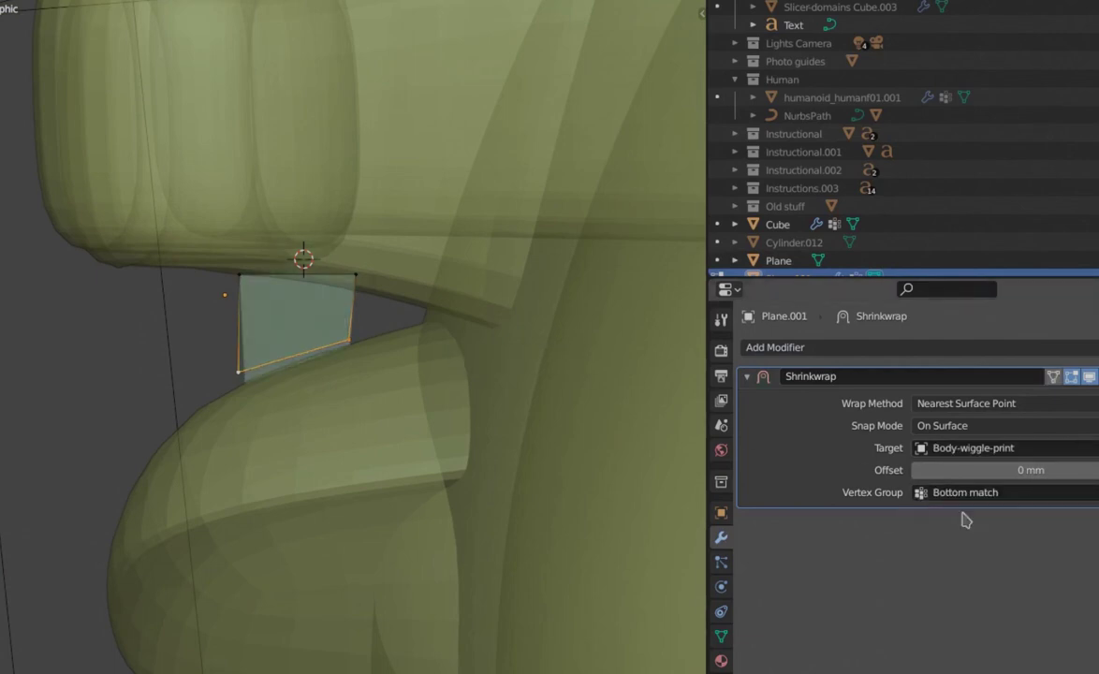
pyautogui.click(1088, 376)
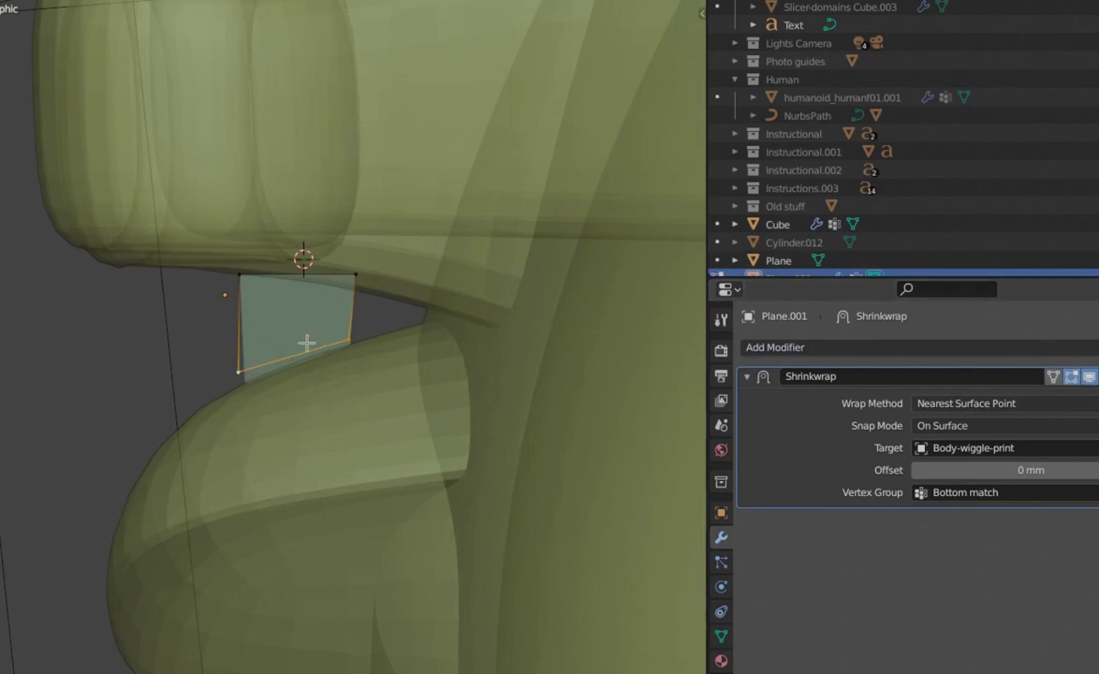
# Step: Subdivide the plane's bottom edge with 3 cuts
pyautogui.scroll(3, 285, 341)
pyautogui.press('2')
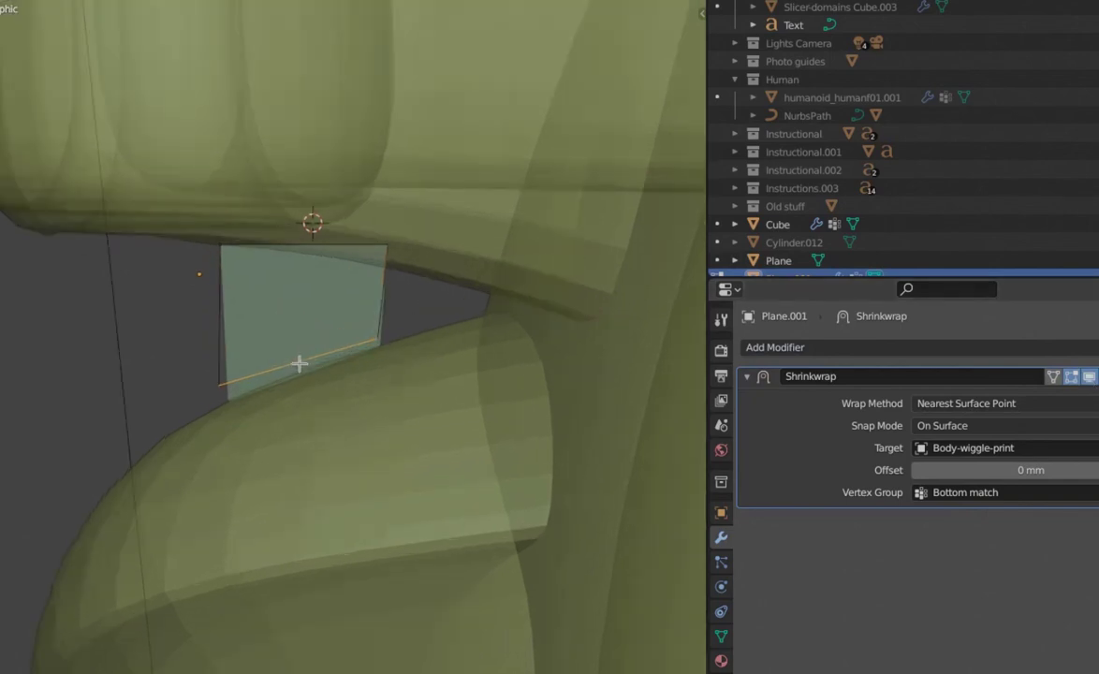
pyautogui.click(298, 365)
pyautogui.hotkey('ctrl', 'e')
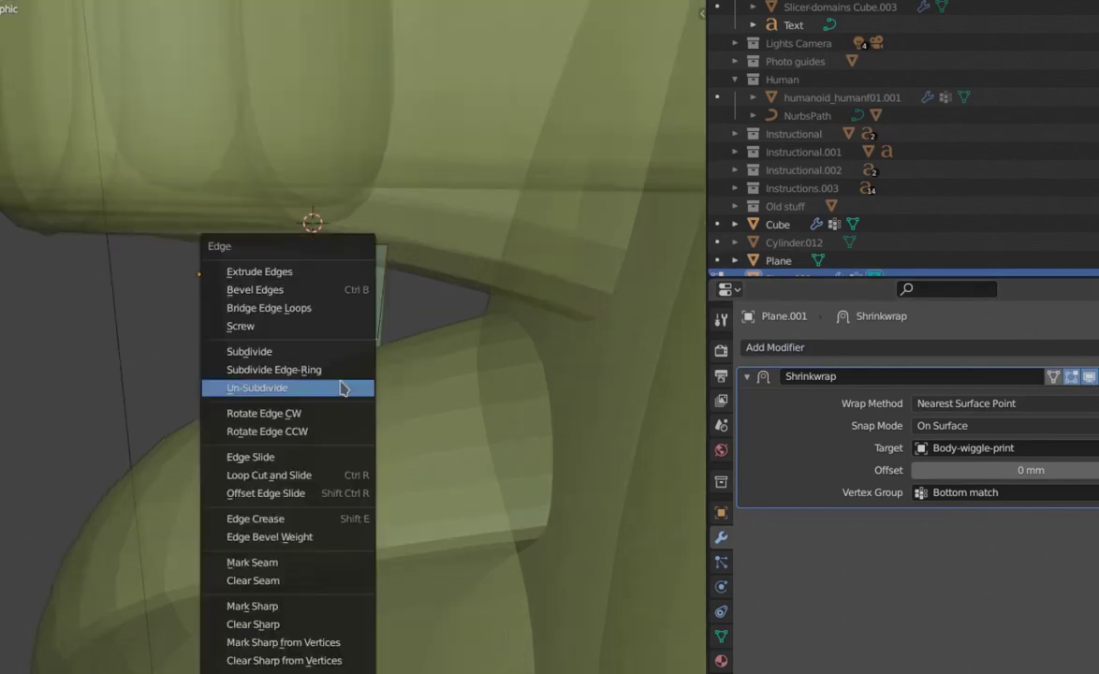
pyautogui.click(306, 353)
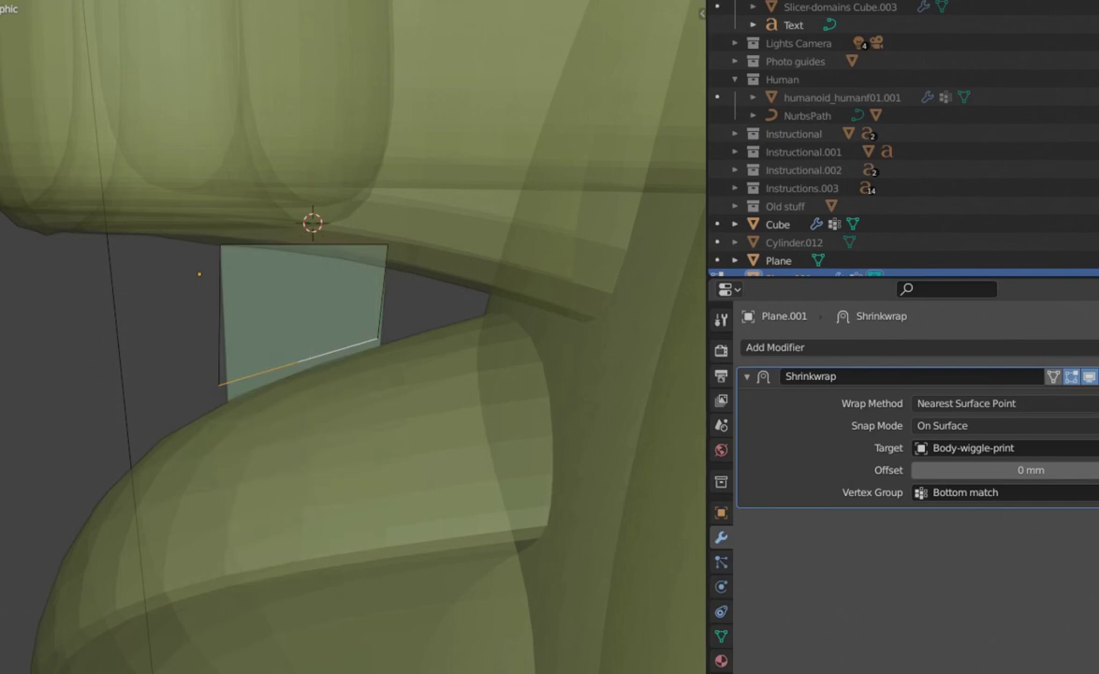
pyautogui.click(8, 666)
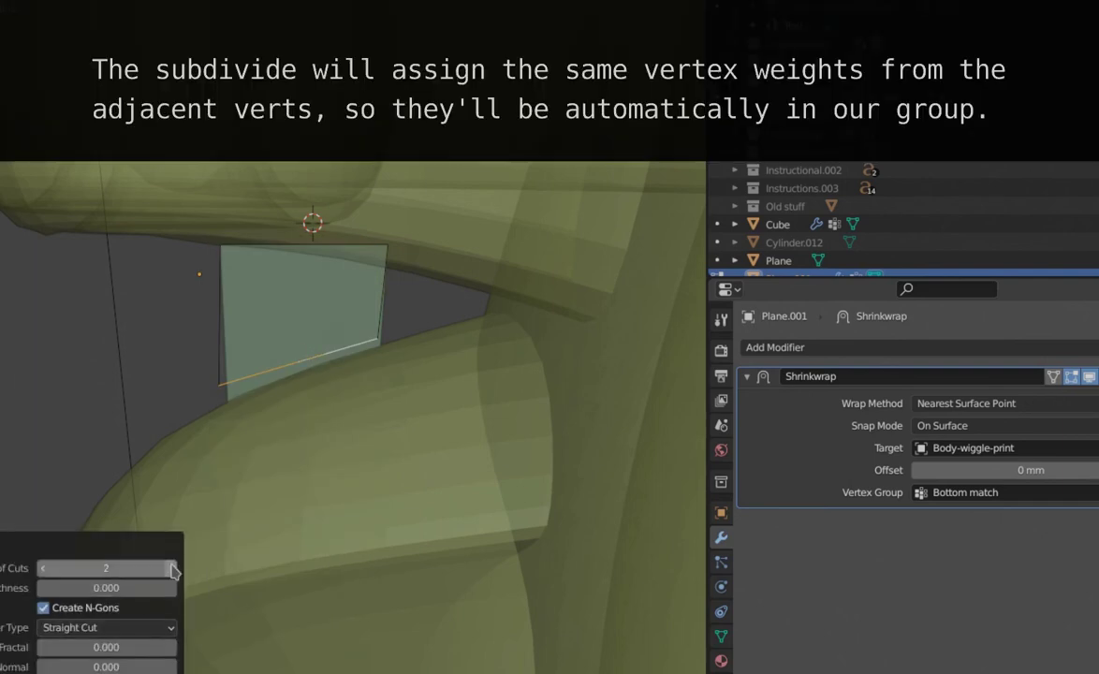
pyautogui.click(172, 568)
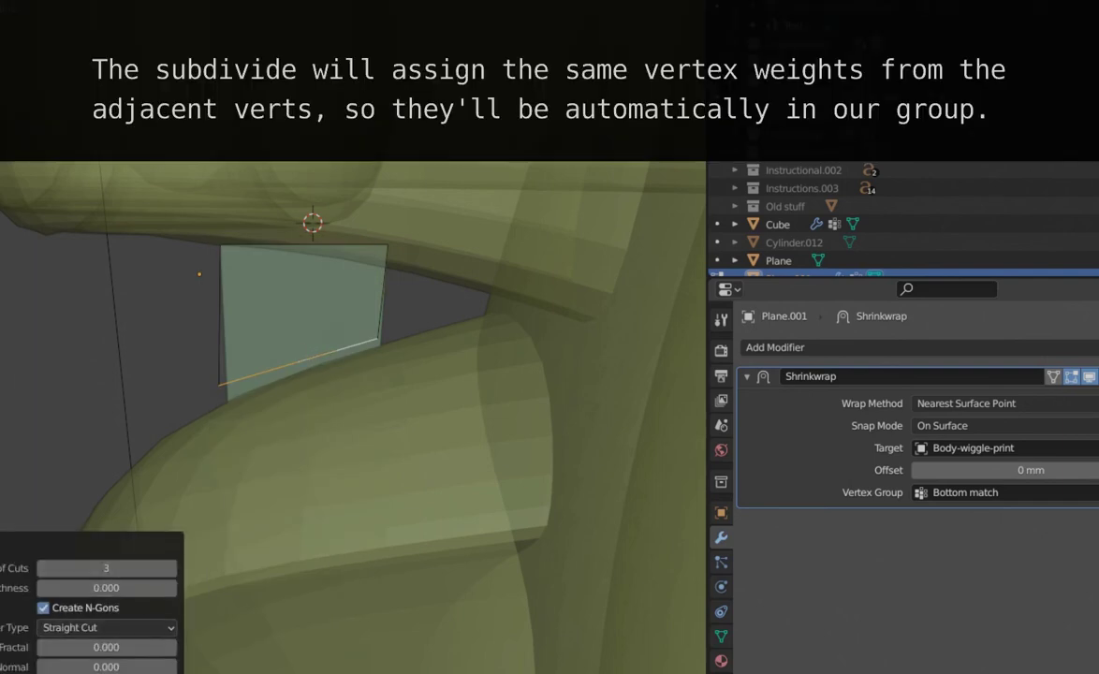
# Step: Check which of the plane's vertices belong to the Bottom match vertex group by selecting its members
pyautogui.click(722, 636)
pyautogui.hotkey('alt', 'a')
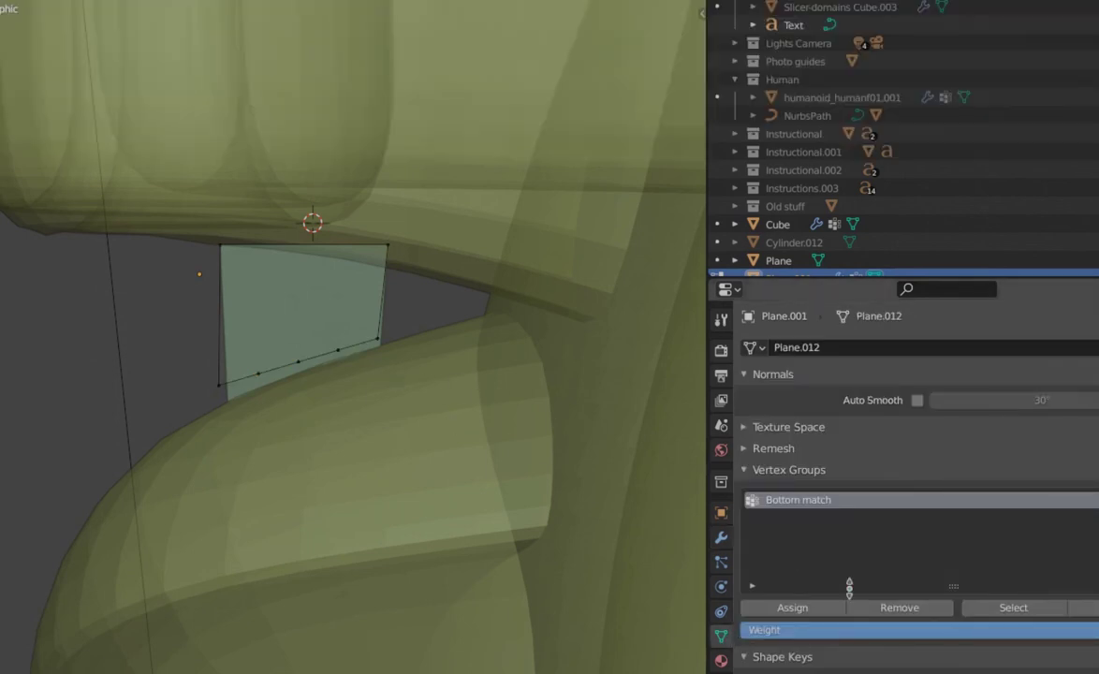
pyautogui.click(989, 610)
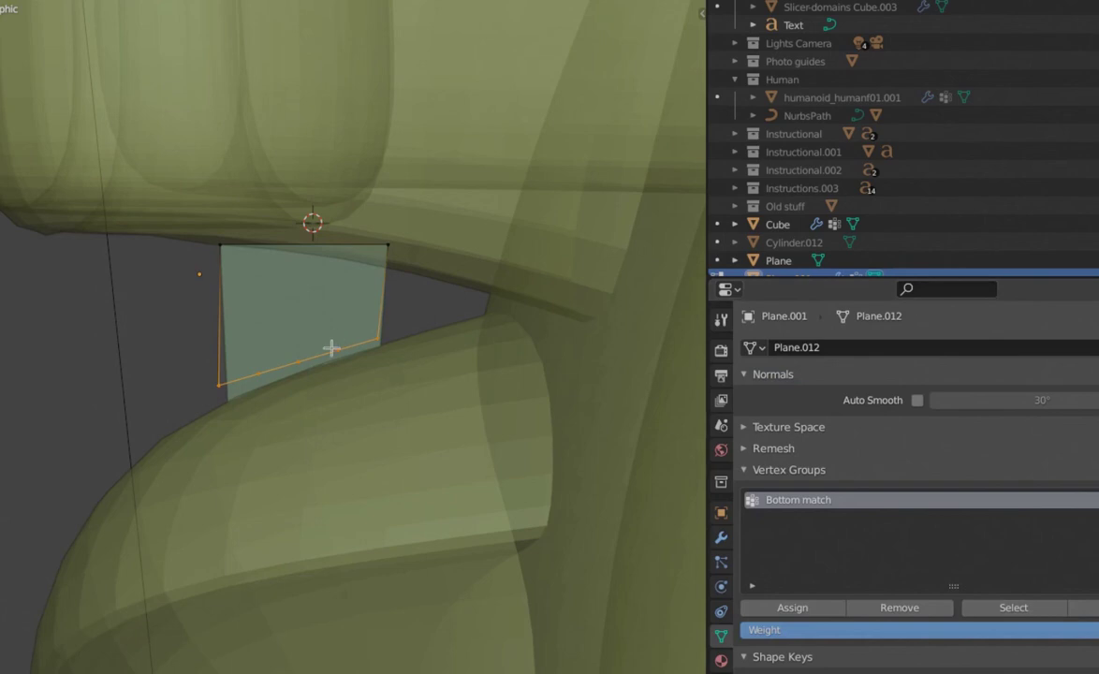
pyautogui.press('Tab')
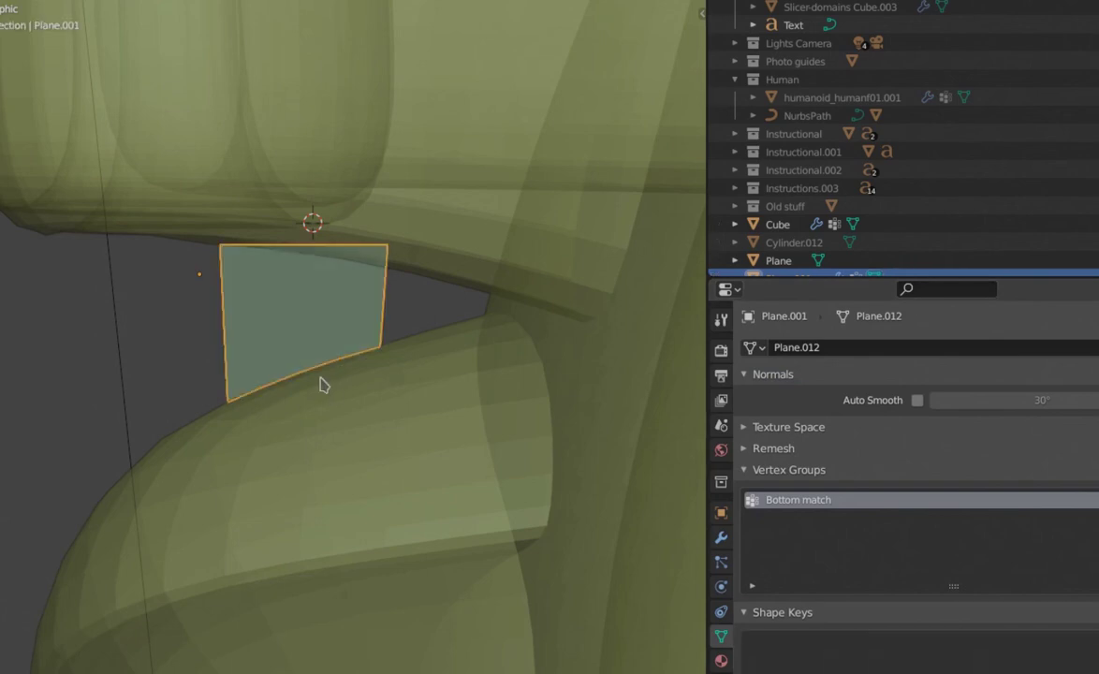
pyautogui.keyDown('shift'); pyautogui.moveTo(301, 331); pyautogui.dragTo(338, 353, button='middle'); pyautogui.keyUp('shift')
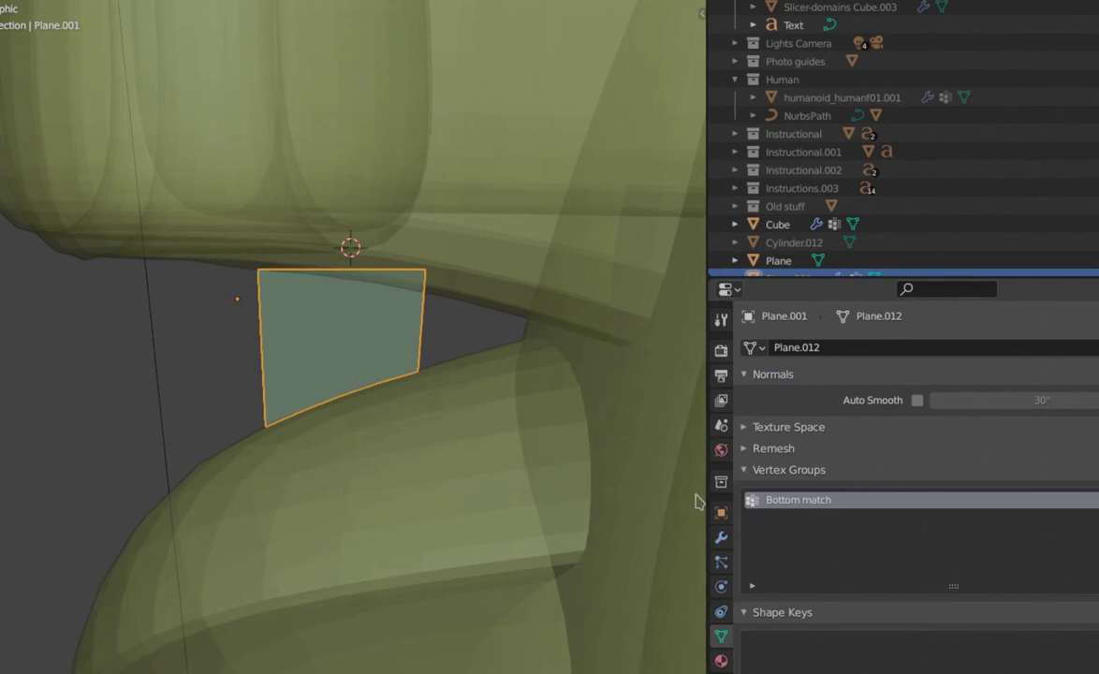
# Step: Set the Shrinkwrap modifier's offset to 0.2 mm
pyautogui.click(721, 537)
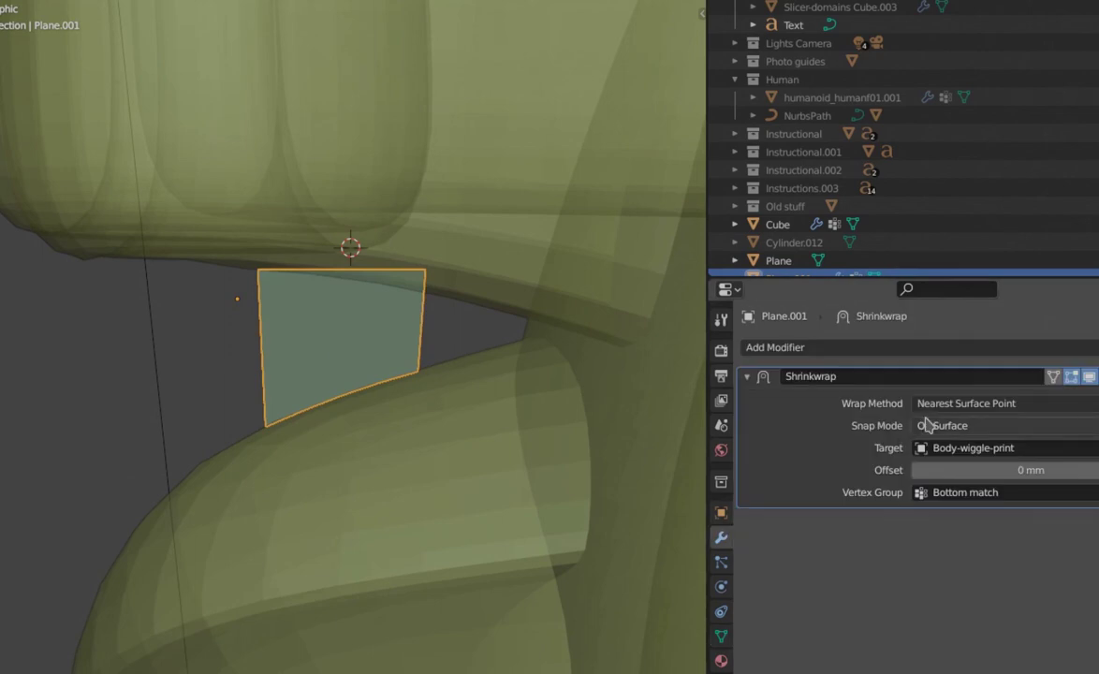
pyautogui.click(981, 468)
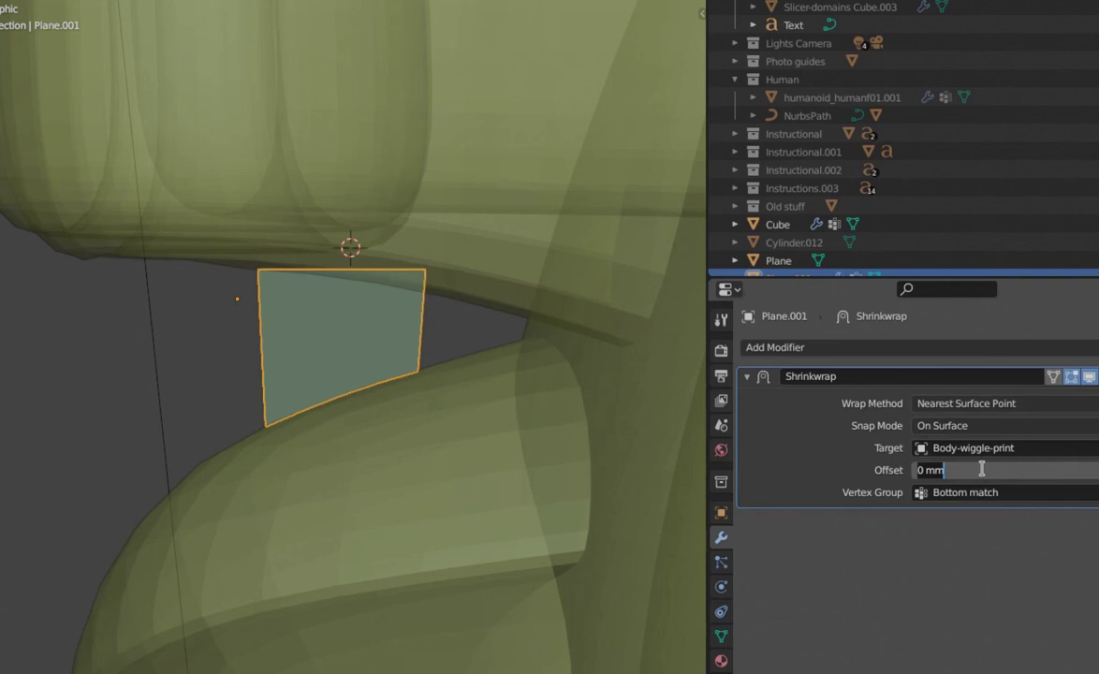
pyautogui.write('2 m')
pyautogui.press('Return')
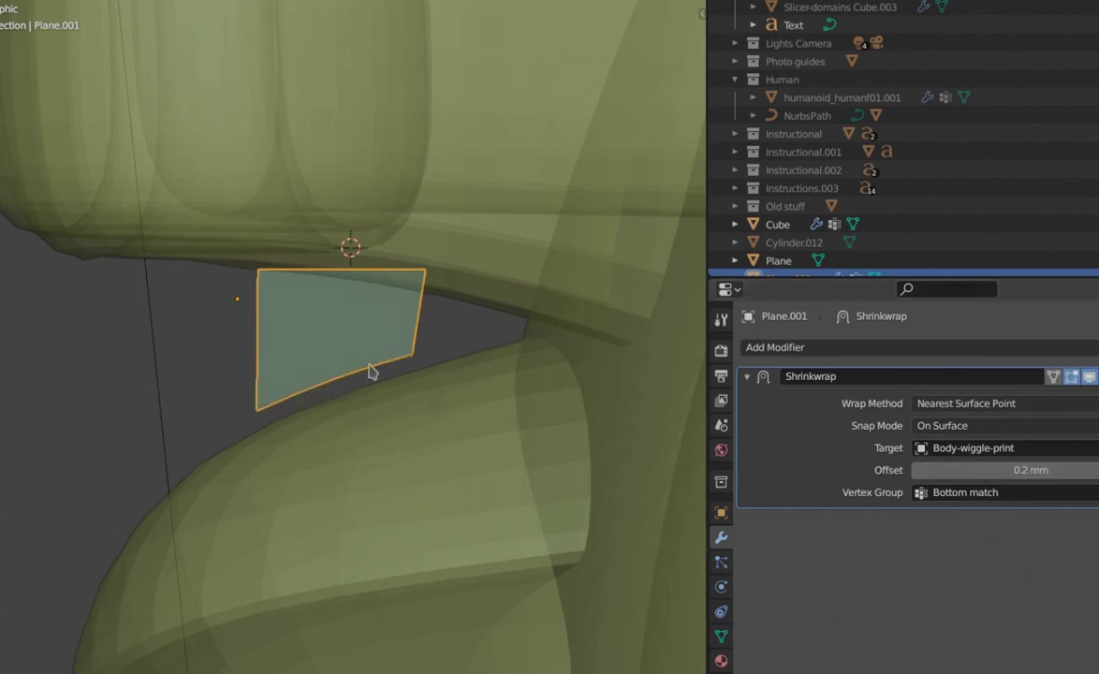
# Step: Duplicate the plane's mesh in place while viewing it edge-on, and try moving the copy along X
pyautogui.keyDown('shift'); pyautogui.moveTo(375, 383); pyautogui.dragTo(581, 418, button='middle'); pyautogui.keyUp('shift')
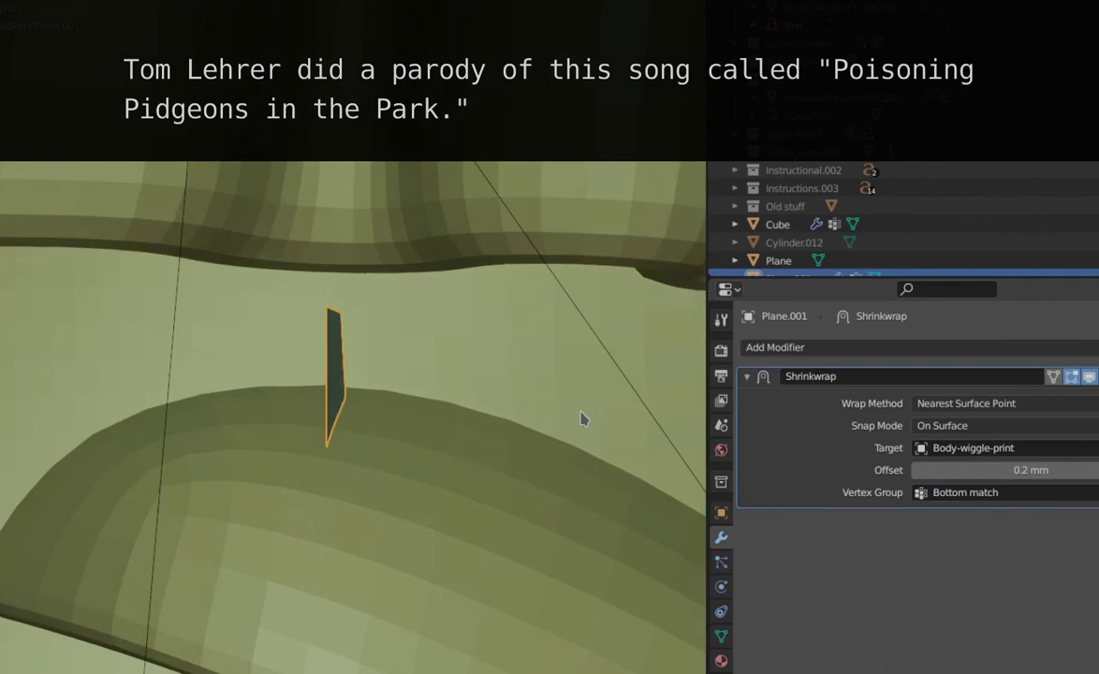
pyautogui.moveTo(407, 383)
pyautogui.mouseDown(button='middle')
pyautogui.moveTo(398, 387)
pyautogui.moveTo(419, 390)
pyautogui.moveTo(410, 377)
pyautogui.mouseUp(button='middle')
pyautogui.press('Tab')
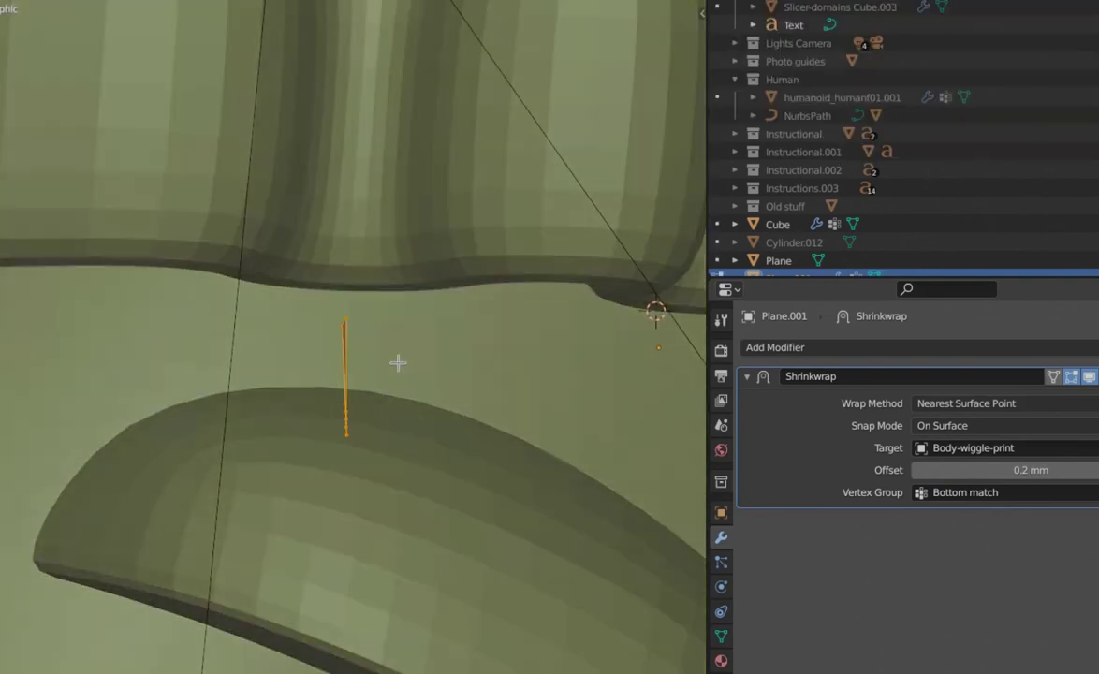
pyautogui.press('ctrl+KP_1')
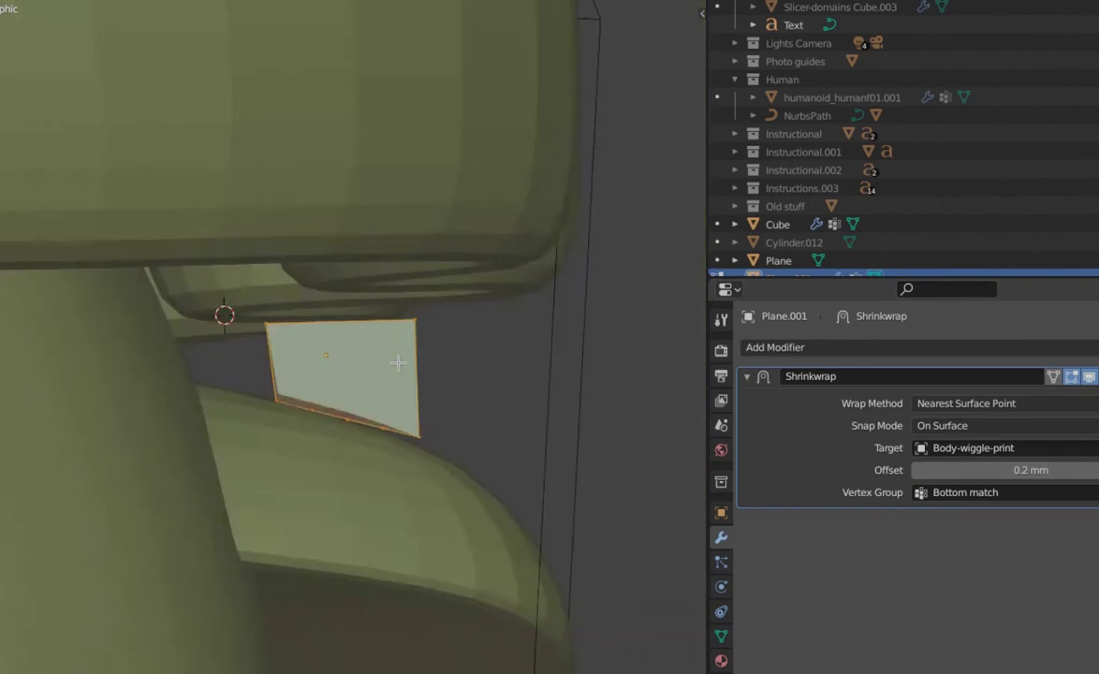
pyautogui.press('KP_3')
pyautogui.press('ctrl+KP_3')
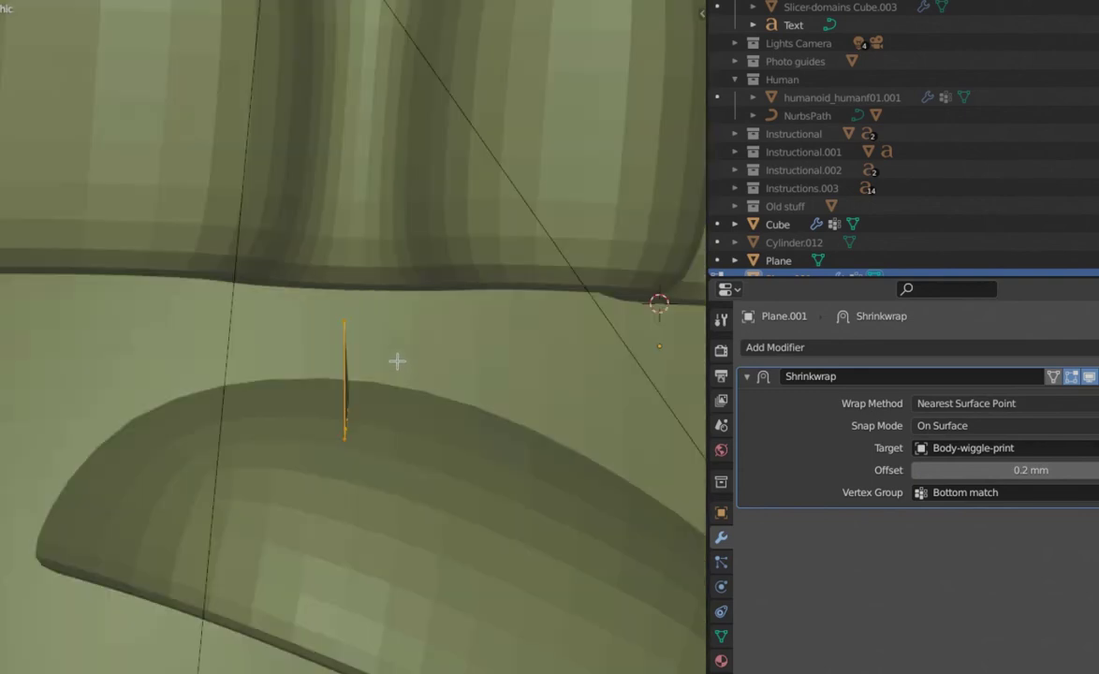
pyautogui.hotkey('shift', 'd')
pyautogui.press('x')
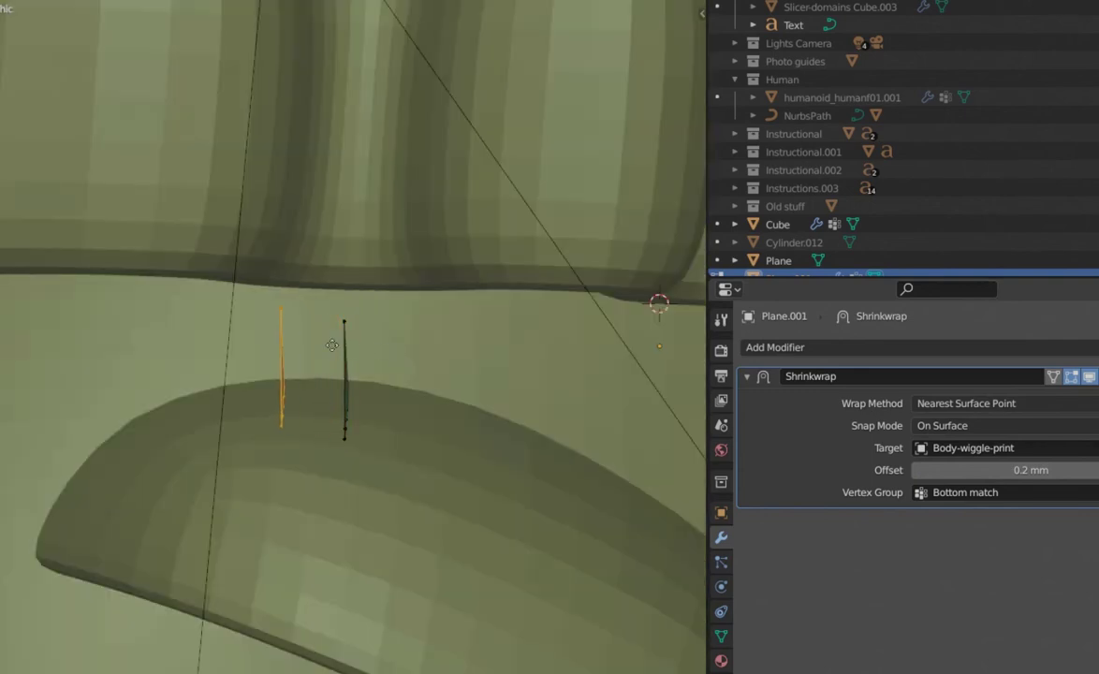
pyautogui.press('x')
pyautogui.rightClick(327, 356)
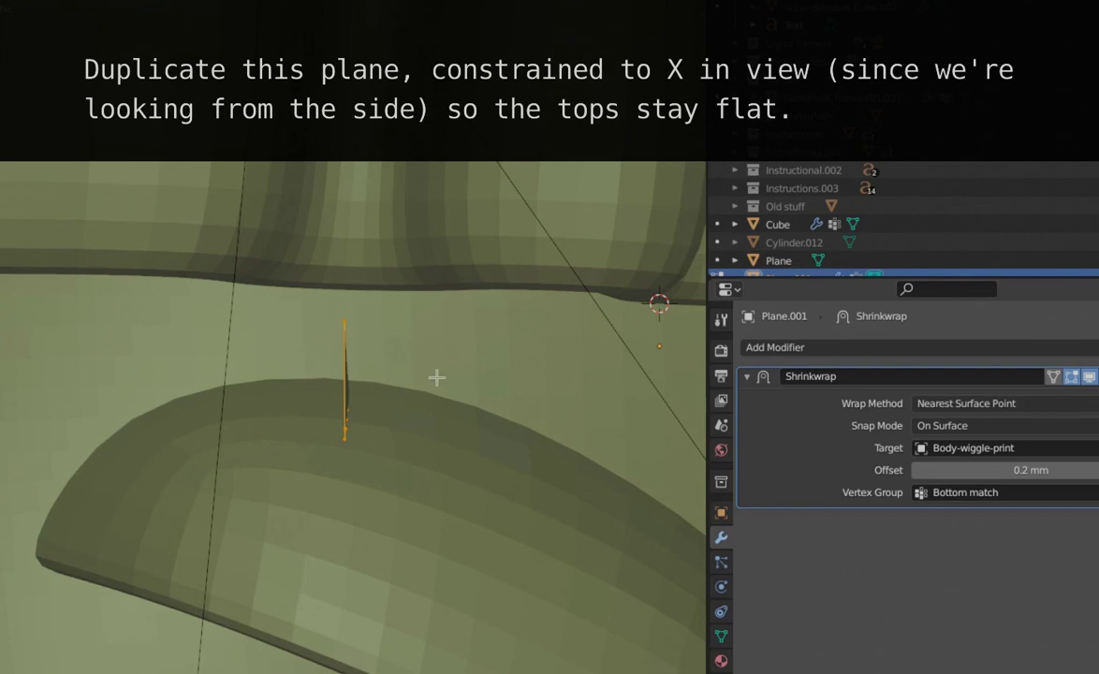
pyautogui.press('g')
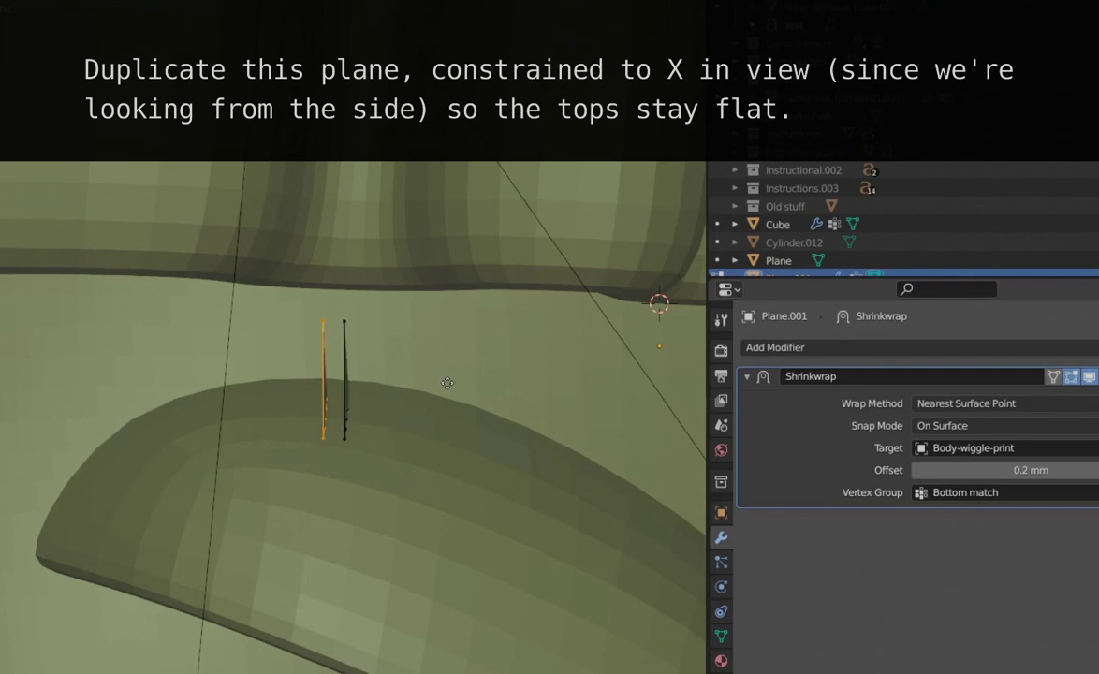
pyautogui.press('x')
pyautogui.press('Escape')
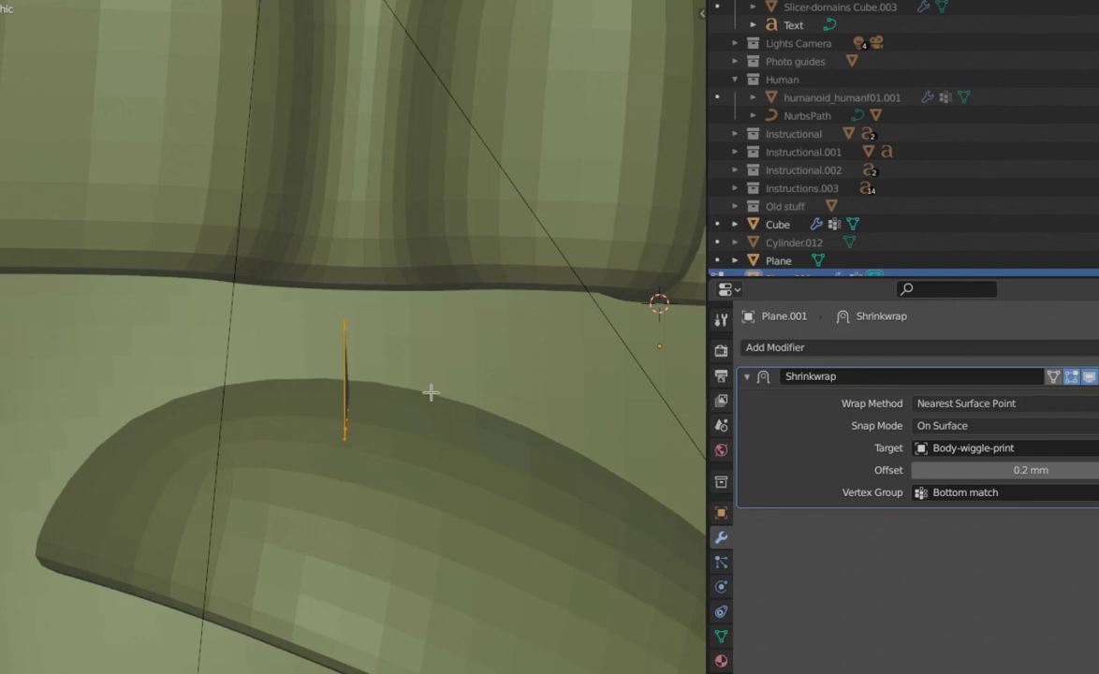
# Step: Set the transform orientation to View and move the duplicate plane sideways along X, to one side of the original
pyautogui.click(396, 5)
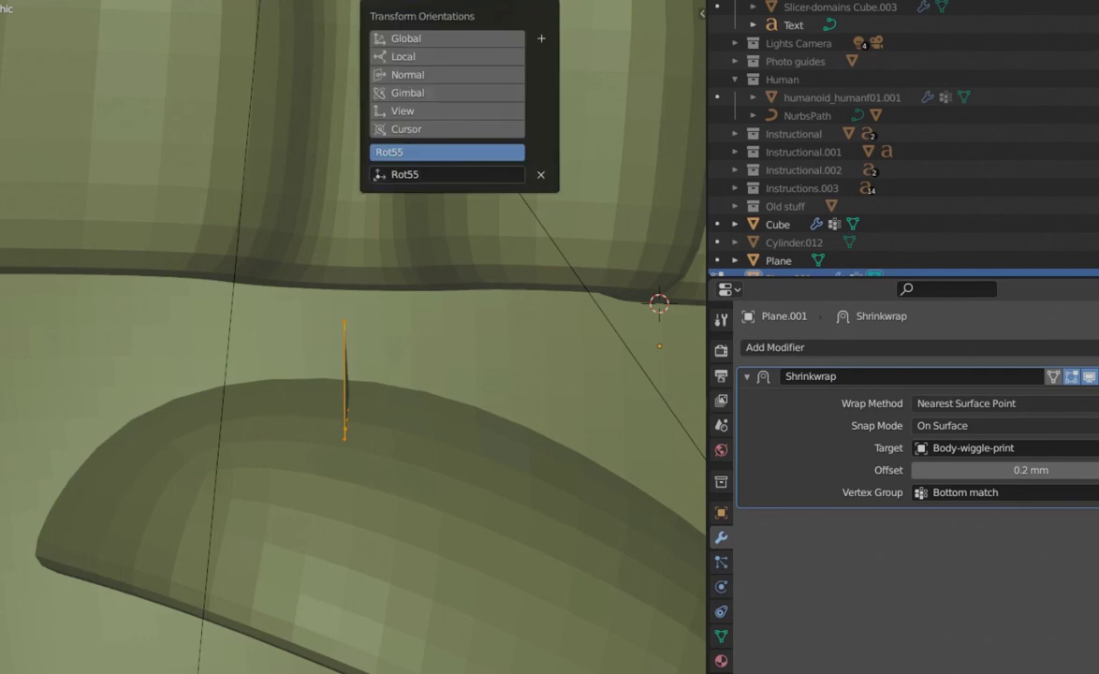
pyautogui.click(417, 43)
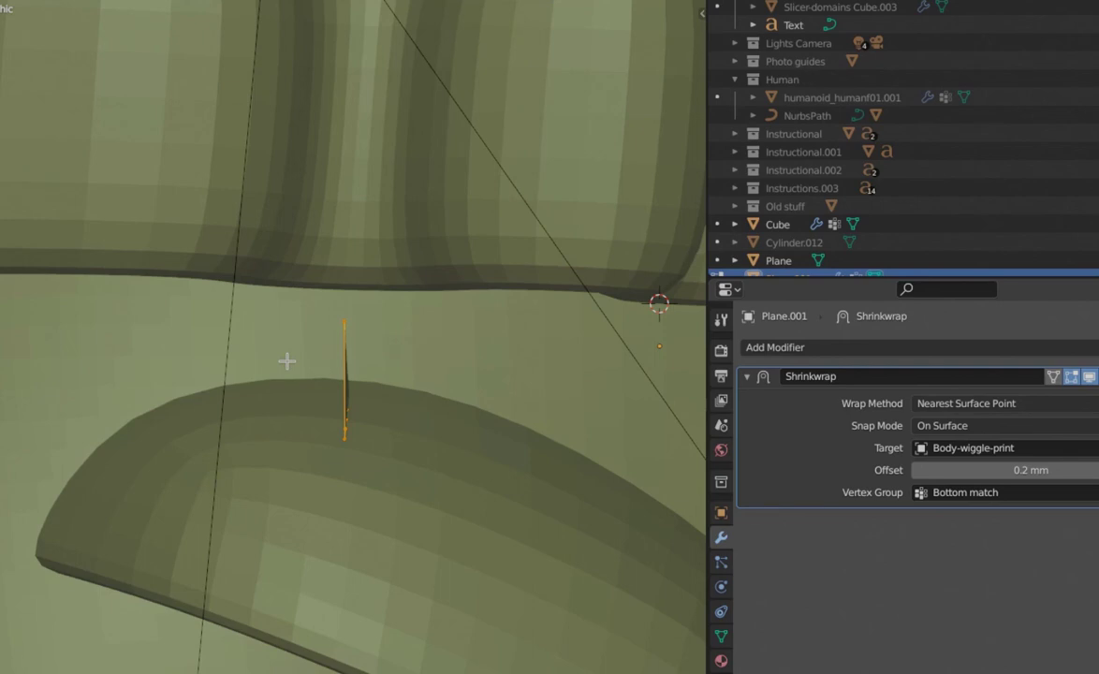
pyautogui.press('g')
pyautogui.rightClick(415, 351)
pyautogui.press('g')
pyautogui.press('x')
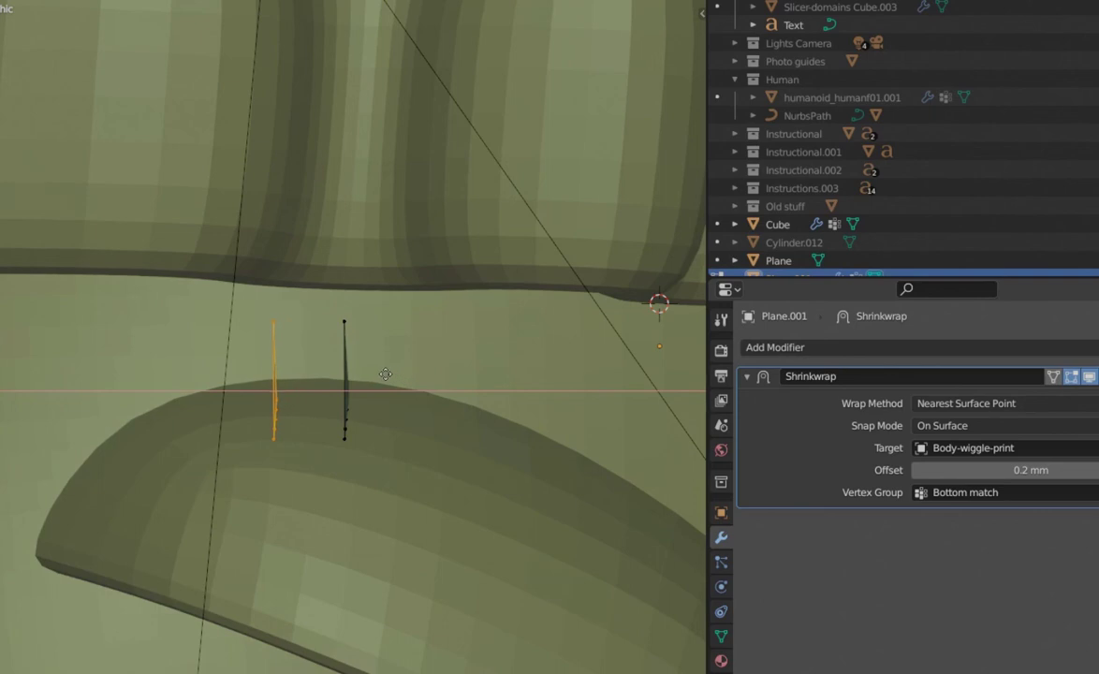
pyautogui.click(389, 373)
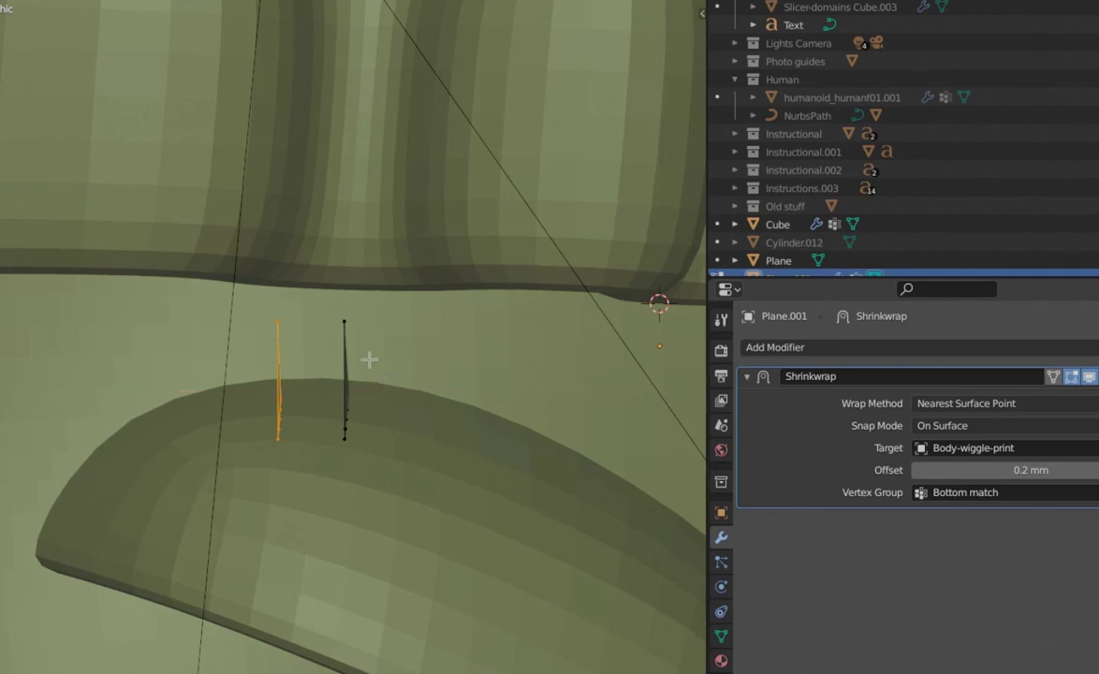
# Step: Duplicate the plane again along the view's X axis, placing the copy on the opposite side of the original
pyautogui.hotkey('shift', 'd')
pyautogui.press('x')
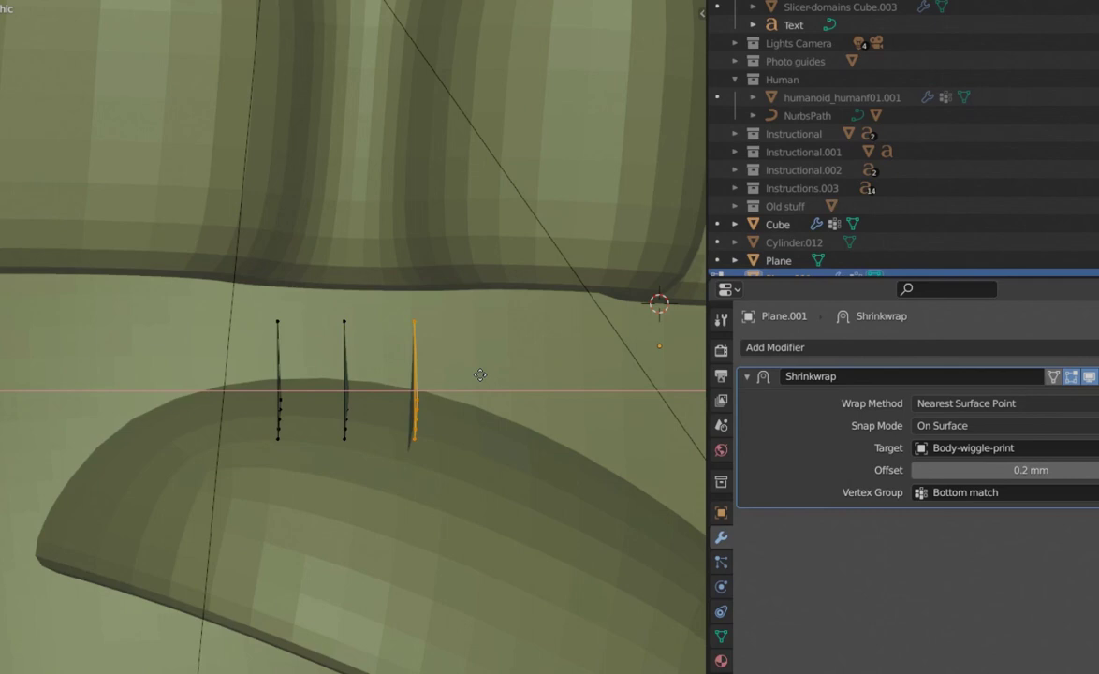
pyautogui.click(479, 374)
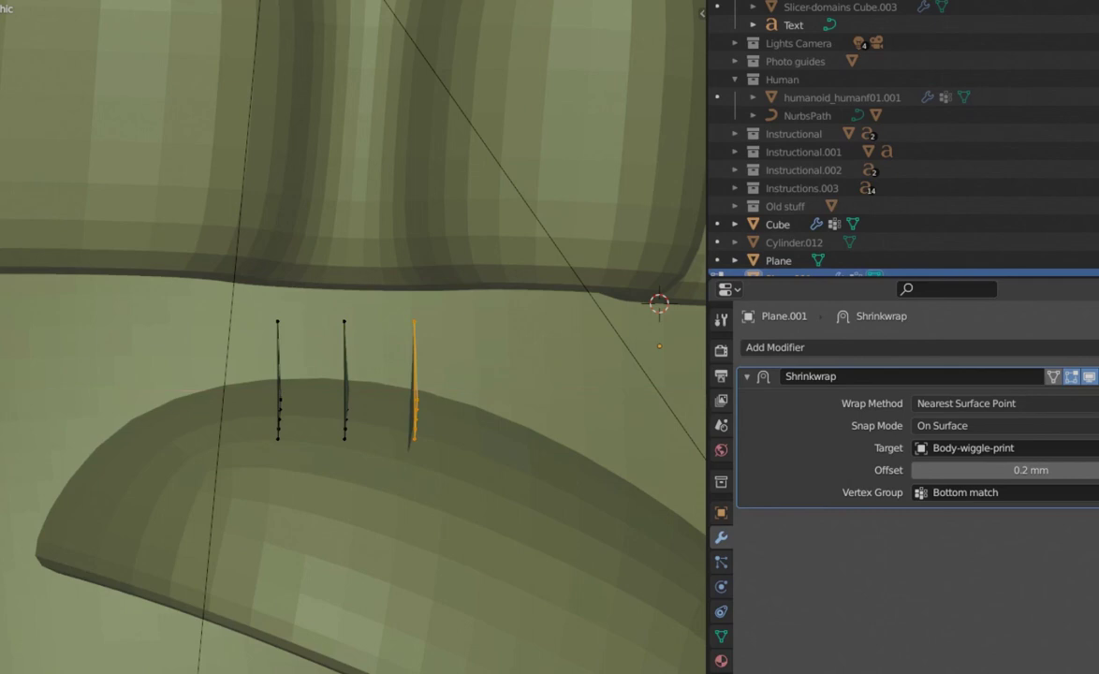
# Step: Rotate the newest plane copy about the view's vertical Y axis so it stands at an angle to the middle plane
pyautogui.press('r')
pyautogui.click(578, 334)
pyautogui.press('.')
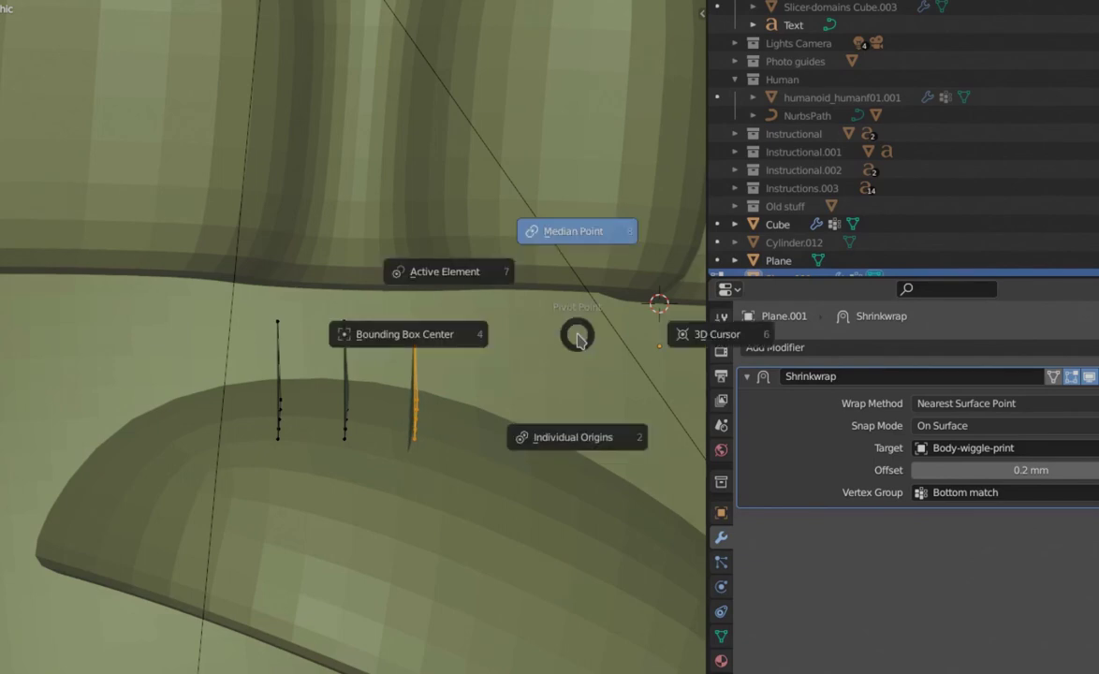
pyautogui.press('Escape')
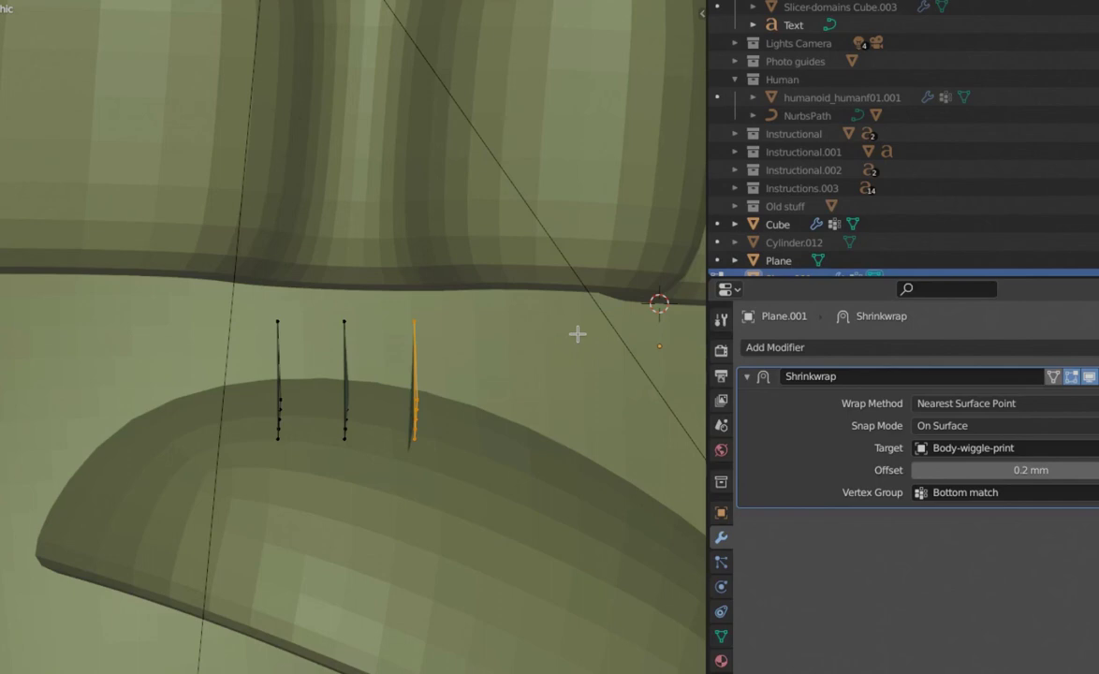
pyautogui.press('r')
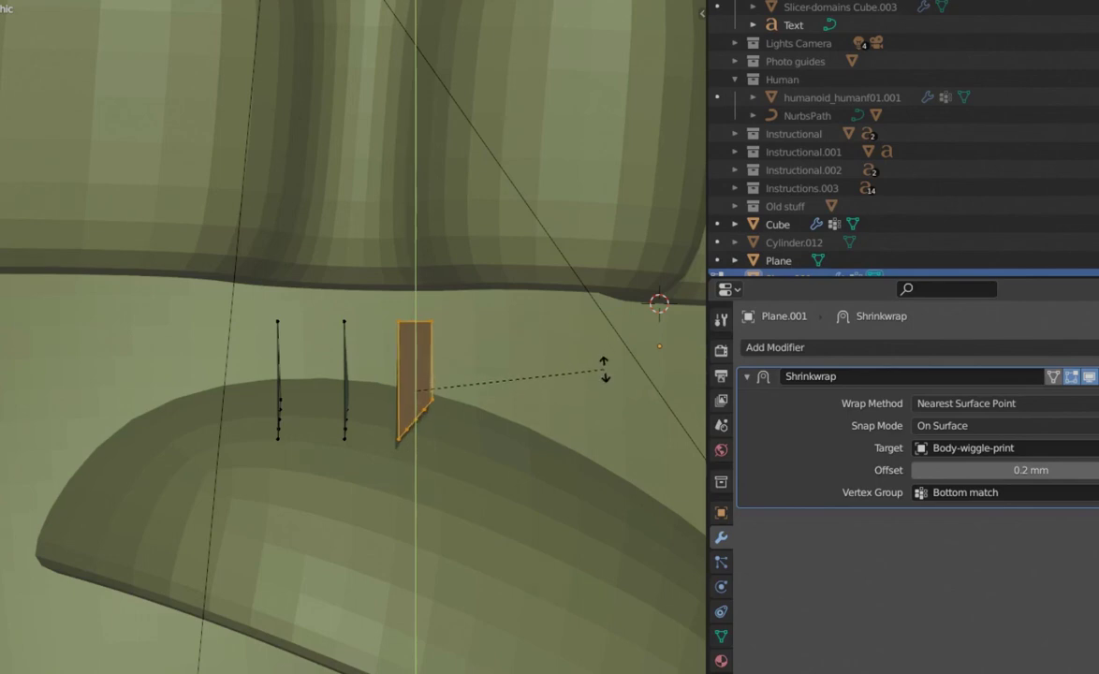
pyautogui.click(604, 369)
# Step: Rotate the first plane copy about the view's Y axis in the opposite direction, mirroring the other outer plane's angle
pyautogui.click(274, 320)
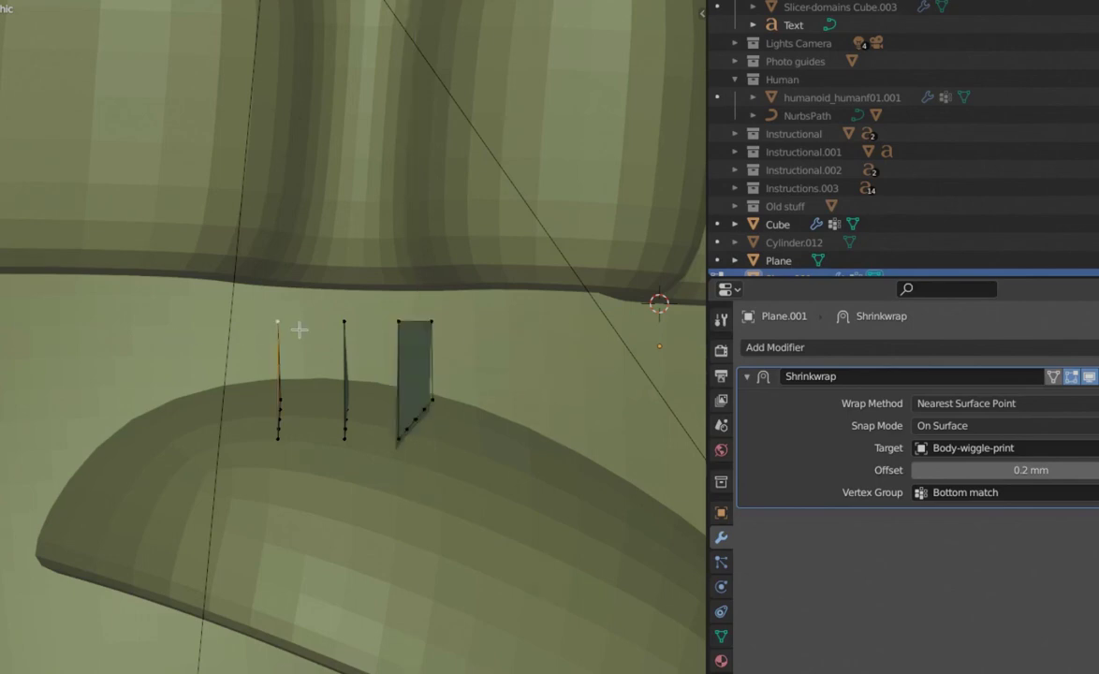
pyautogui.press('y')
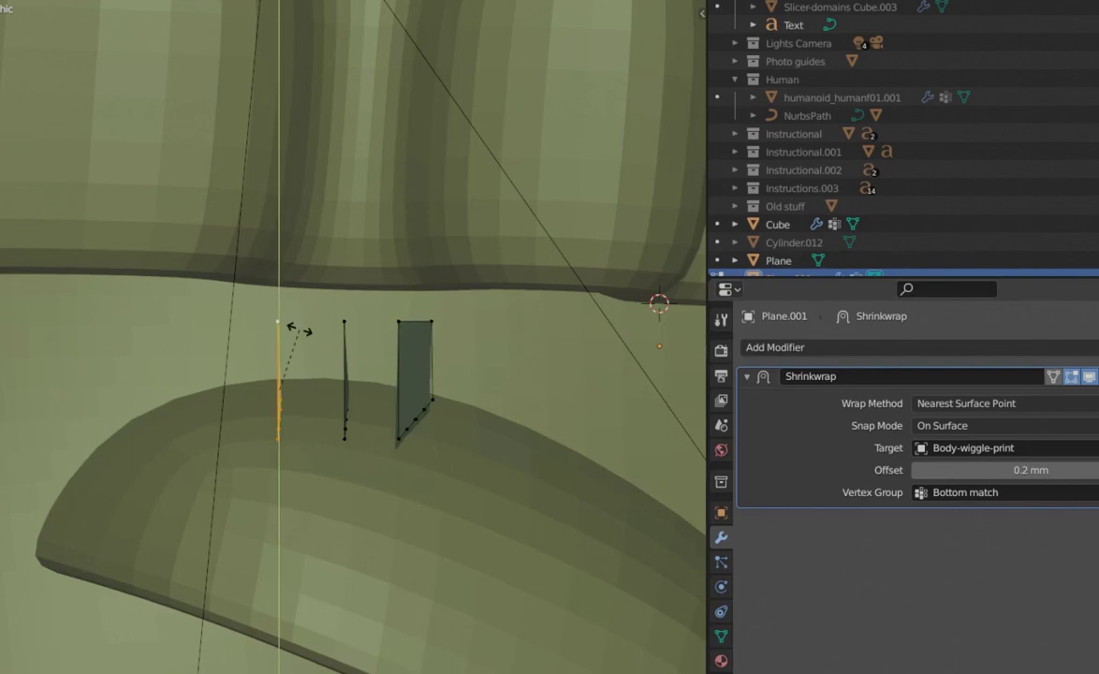
pyautogui.click(302, 330)
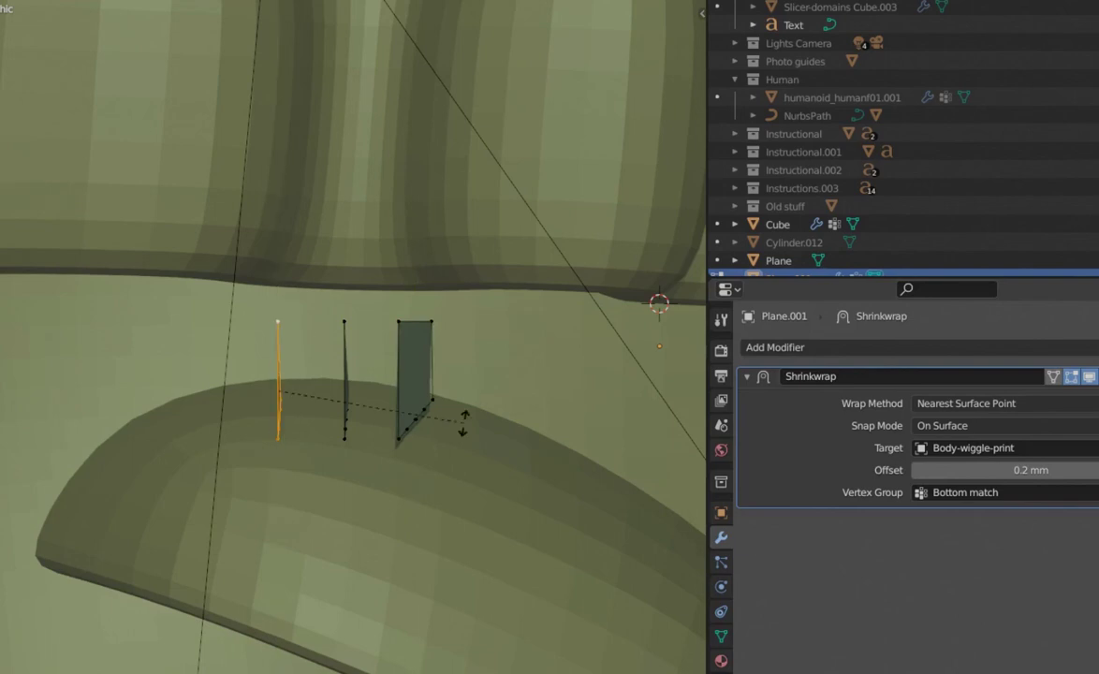
pyautogui.press('y')
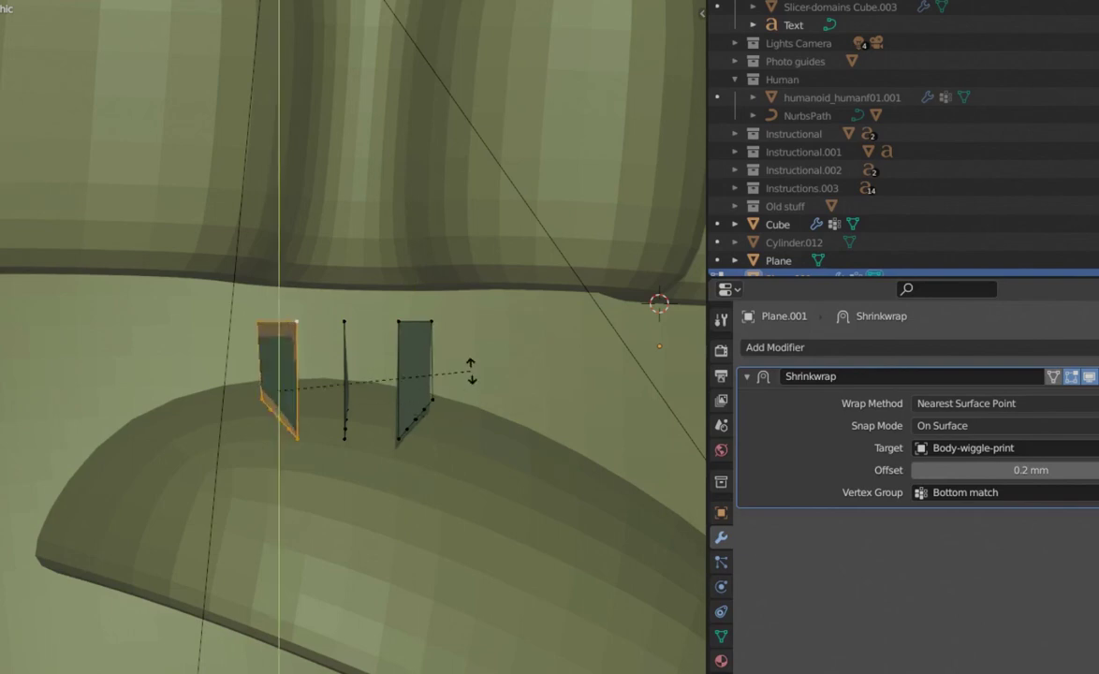
pyautogui.click(470, 371)
# Step: Measure the spacing between the outer angled plane's front edge and the middle plane
pyautogui.moveTo(460, 375)
pyautogui.mouseDown(button='middle')
pyautogui.moveTo(569, 380)
pyautogui.moveTo(431, 582)
pyautogui.moveTo(402, 571)
pyautogui.moveTo(404, 545)
pyautogui.moveTo(443, 463)
pyautogui.moveTo(407, 388)
pyautogui.moveTo(373, 363)
pyautogui.moveTo(408, 353)
pyautogui.moveTo(456, 373)
pyautogui.moveTo(416, 378)
pyautogui.moveTo(436, 388)
pyautogui.moveTo(318, 329)
pyautogui.mouseUp(button='middle')
pyautogui.scroll(5, 318, 330)
pyautogui.press('t')
pyautogui.scroll(1, 279, 328)
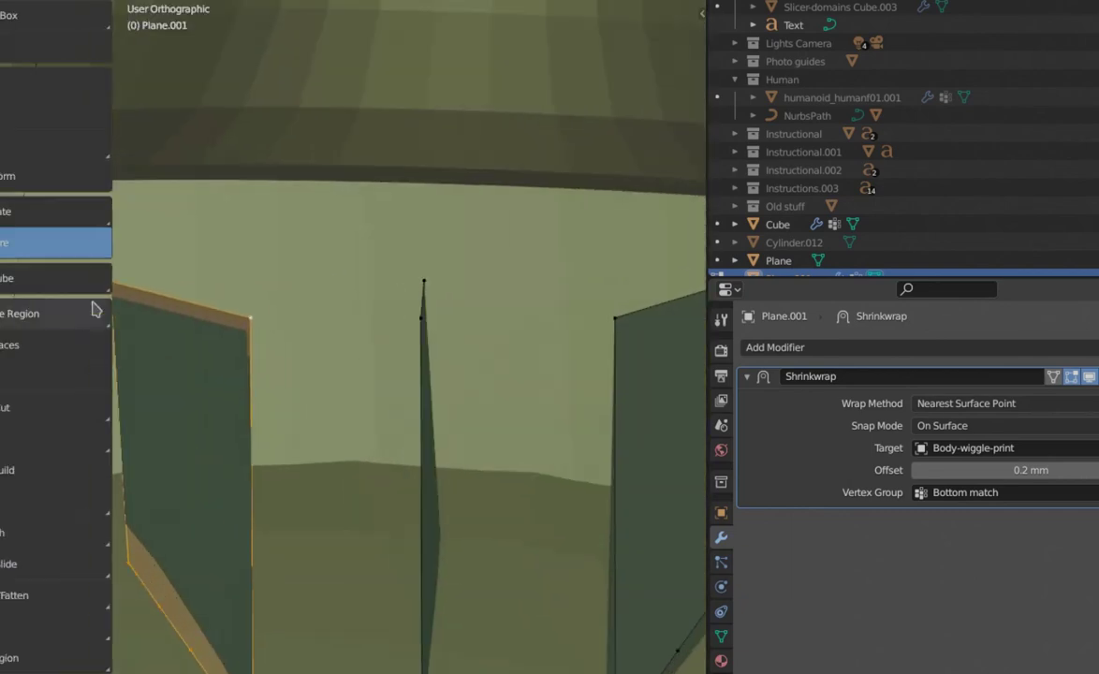
pyautogui.moveTo(246, 325); pyautogui.dragTo(418, 324)
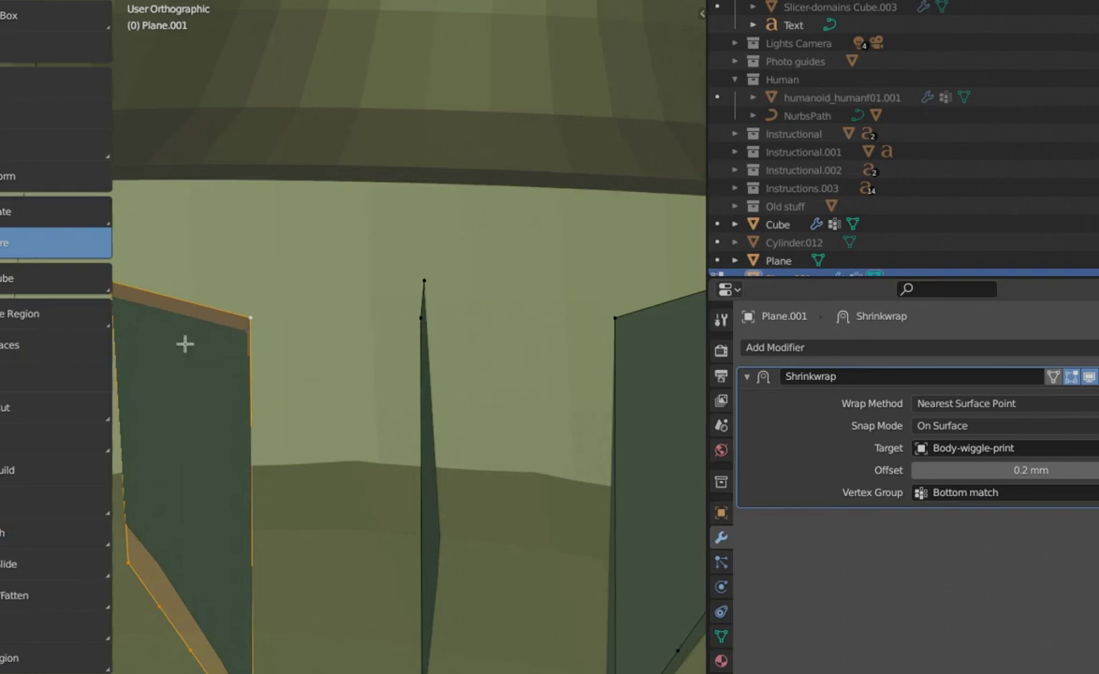
pyautogui.press('t')
pyautogui.scroll(-5, 218, 356)
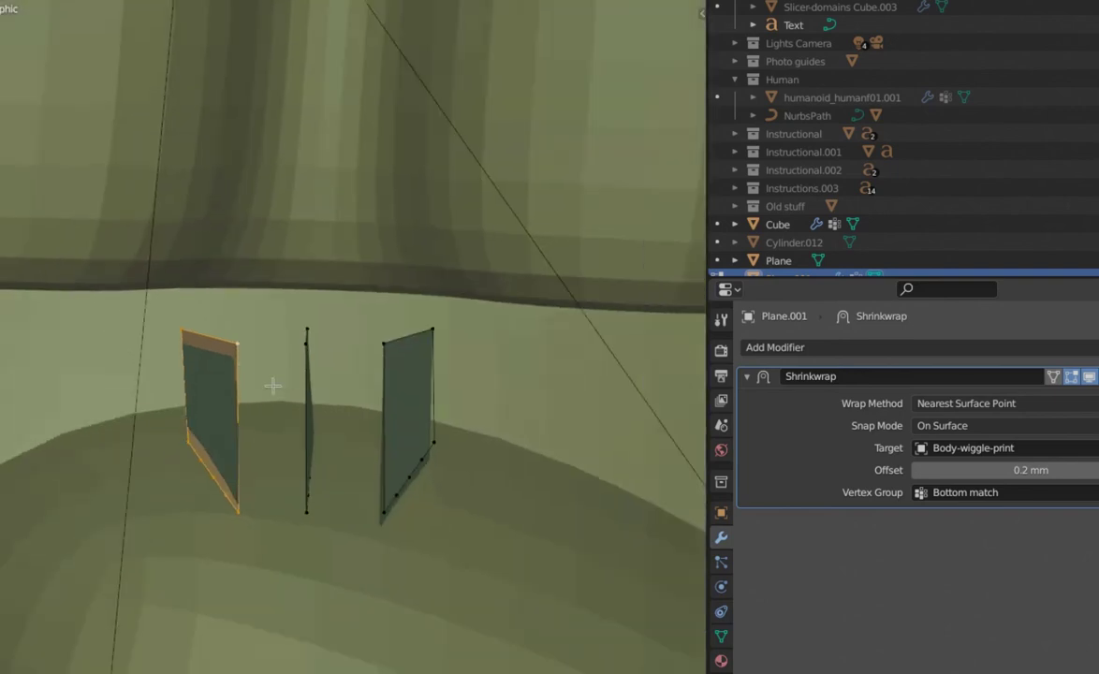
# Step: Return to Object Mode and add a Solidify modifier to the three support planes
pyautogui.press('Tab')
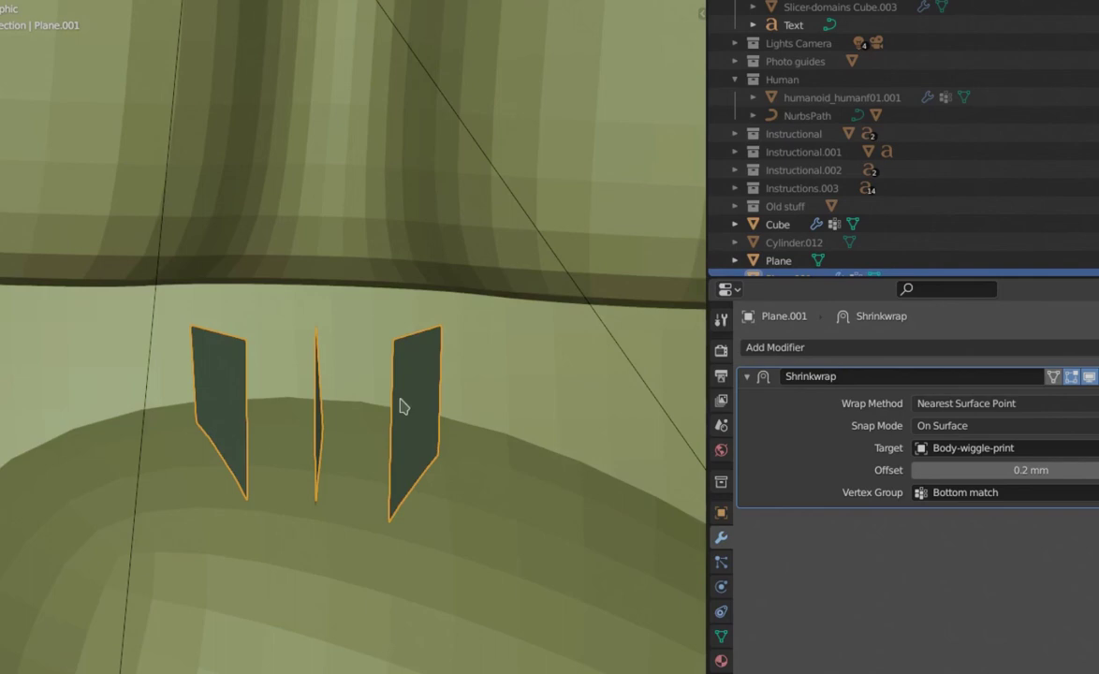
pyautogui.press('n')
pyautogui.press('n')
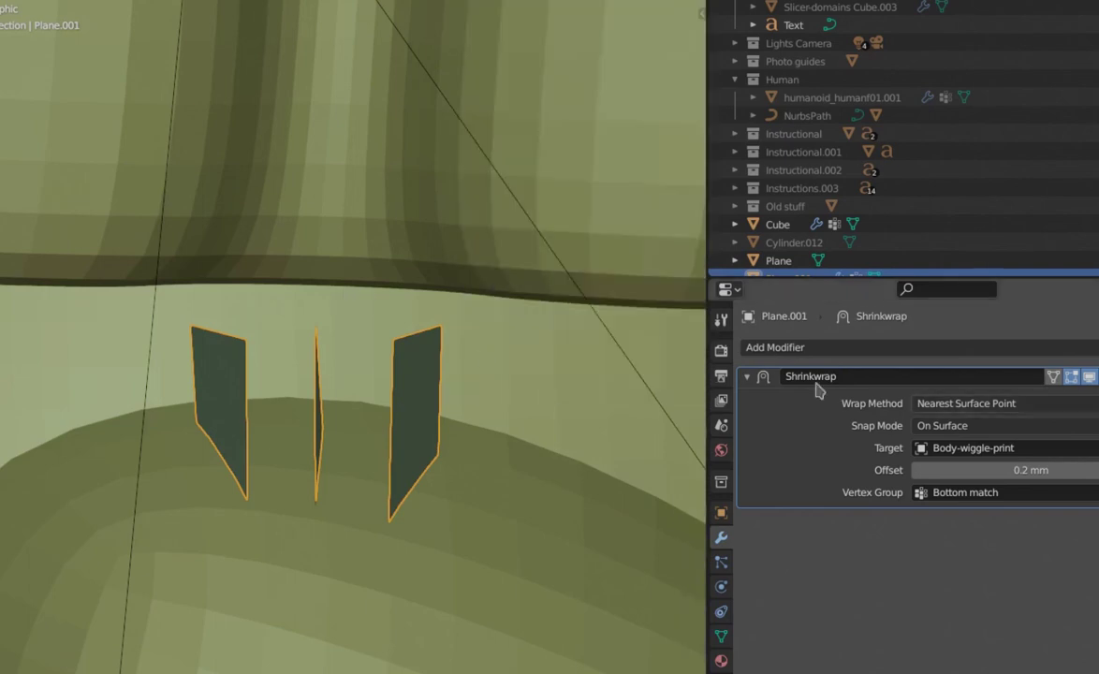
pyautogui.click(776, 347)
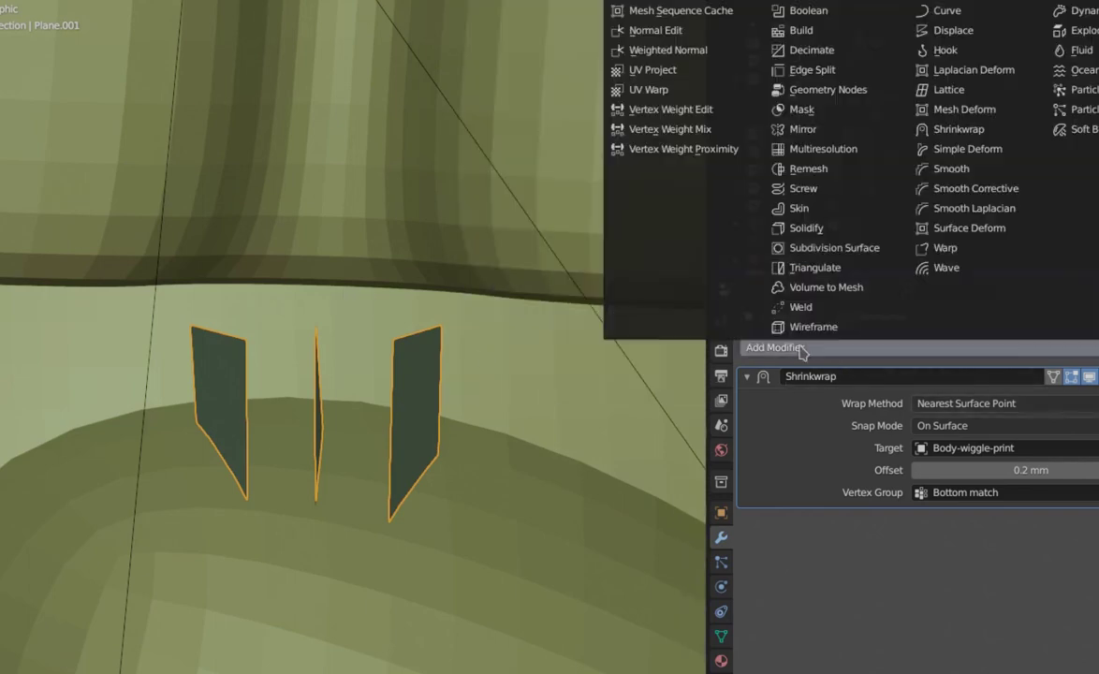
pyautogui.click(806, 228)
pyautogui.scroll(-3, 844, 568)
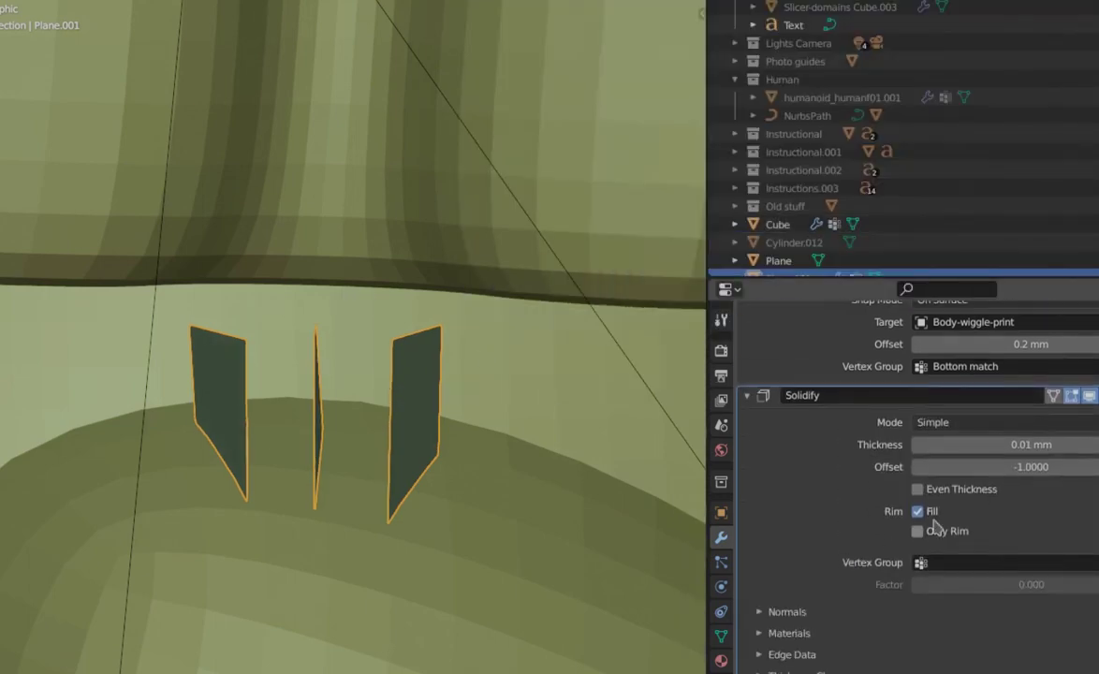
# Step: Set the Solidify thickness to 0.45 mm and its offset to 0 so the walls are centred on the planes
pyautogui.click(1026, 444)
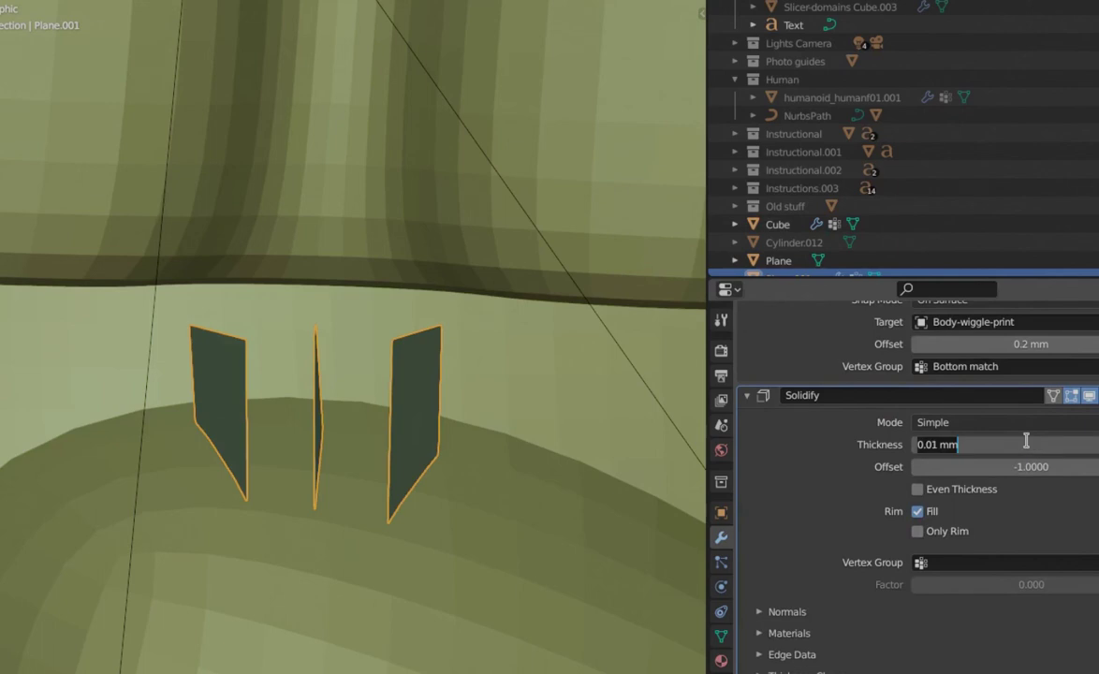
pyautogui.press('BackSpace')
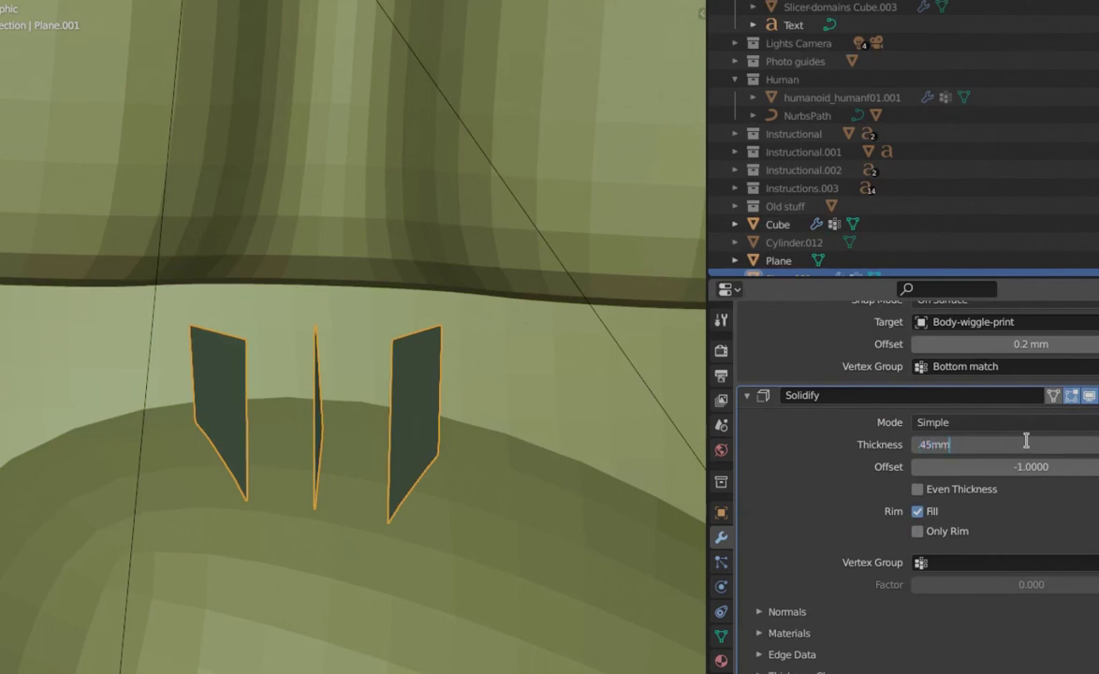
pyautogui.write('.45mm')
pyautogui.press('Return')
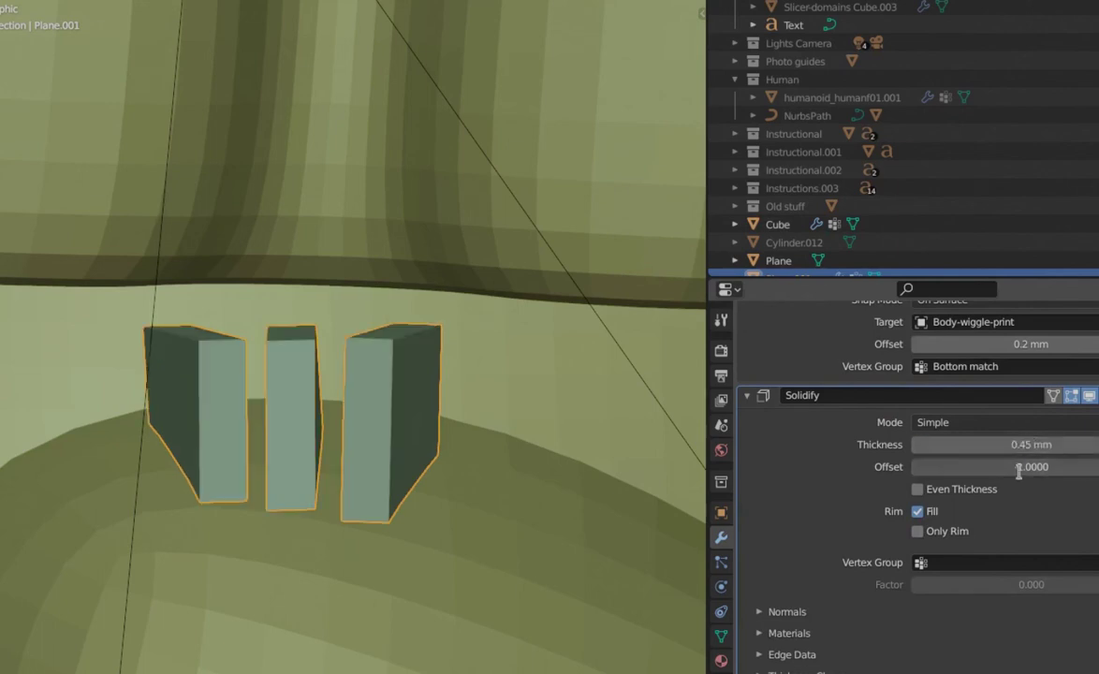
pyautogui.click(1019, 471)
pyautogui.write('0')
pyautogui.press('Return')
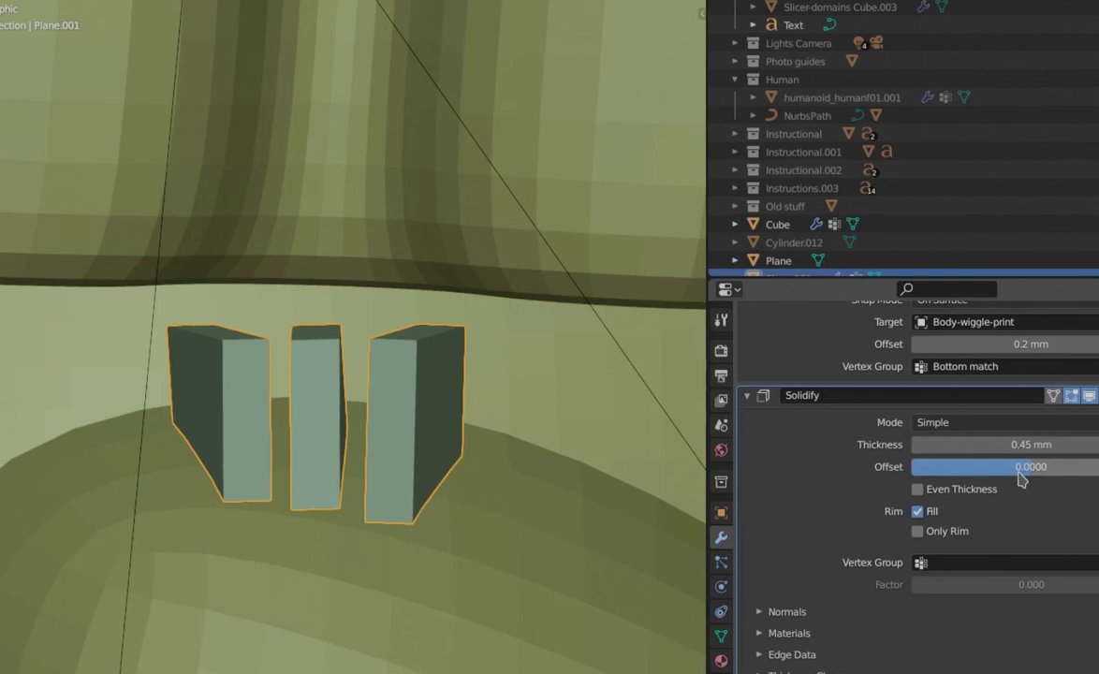
# Step: In a straight side view, edit the supports with X-ray on and select the top edges of all three planes
pyautogui.moveTo(515, 473); pyautogui.dragTo(493, 457, button='middle')
pyautogui.scroll(-4, 525, 443)
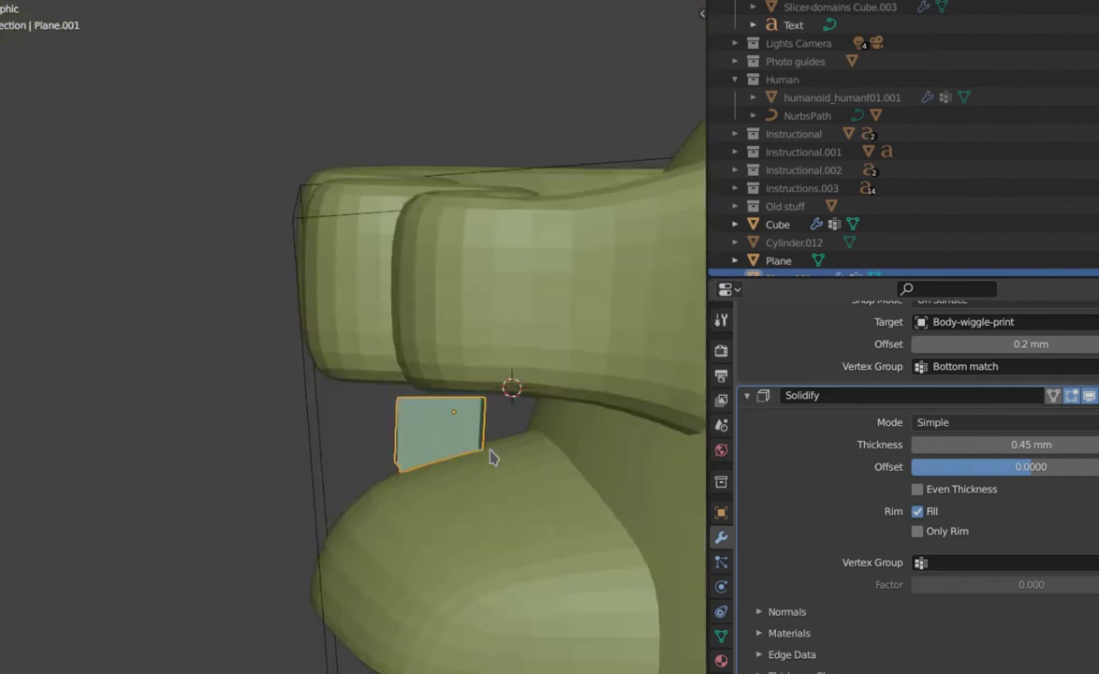
pyautogui.press('ctrl+KP_3')
pyautogui.scroll(4, 490, 453)
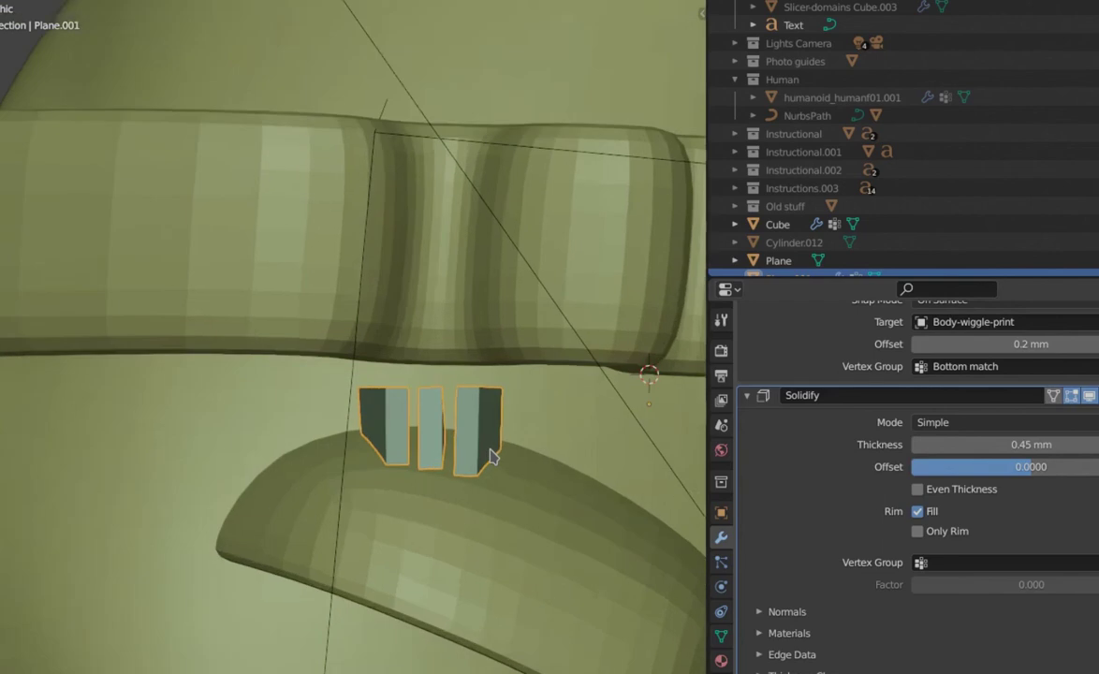
pyautogui.press('Tab')
pyautogui.scroll(2, 431, 342)
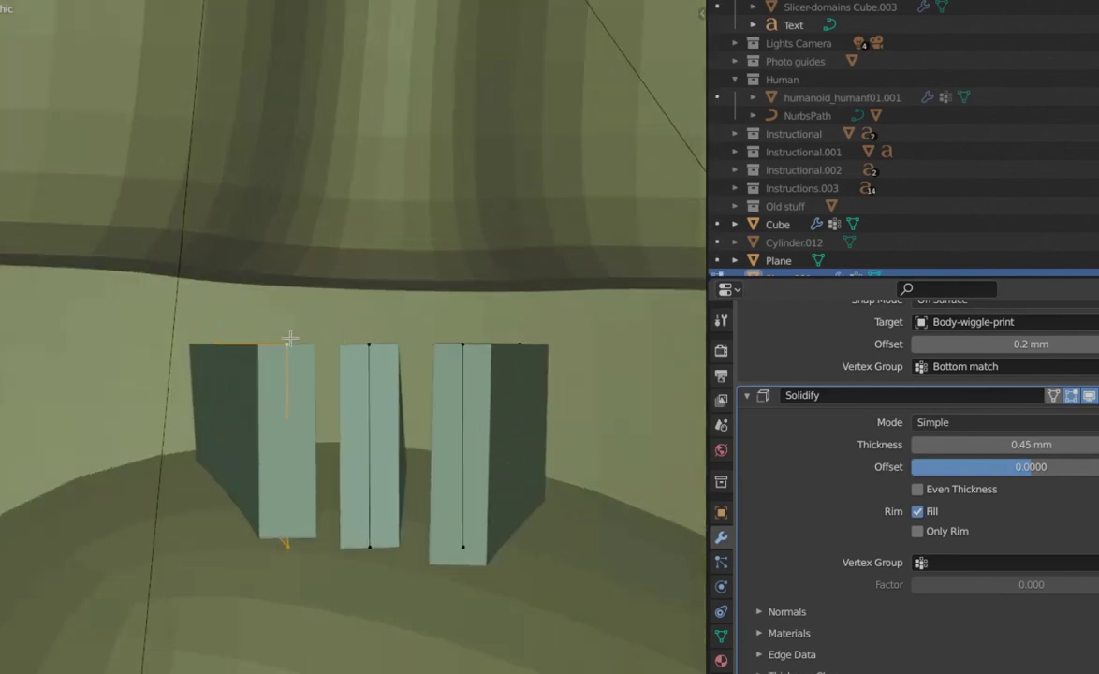
pyautogui.hotkey('alt', 'z')
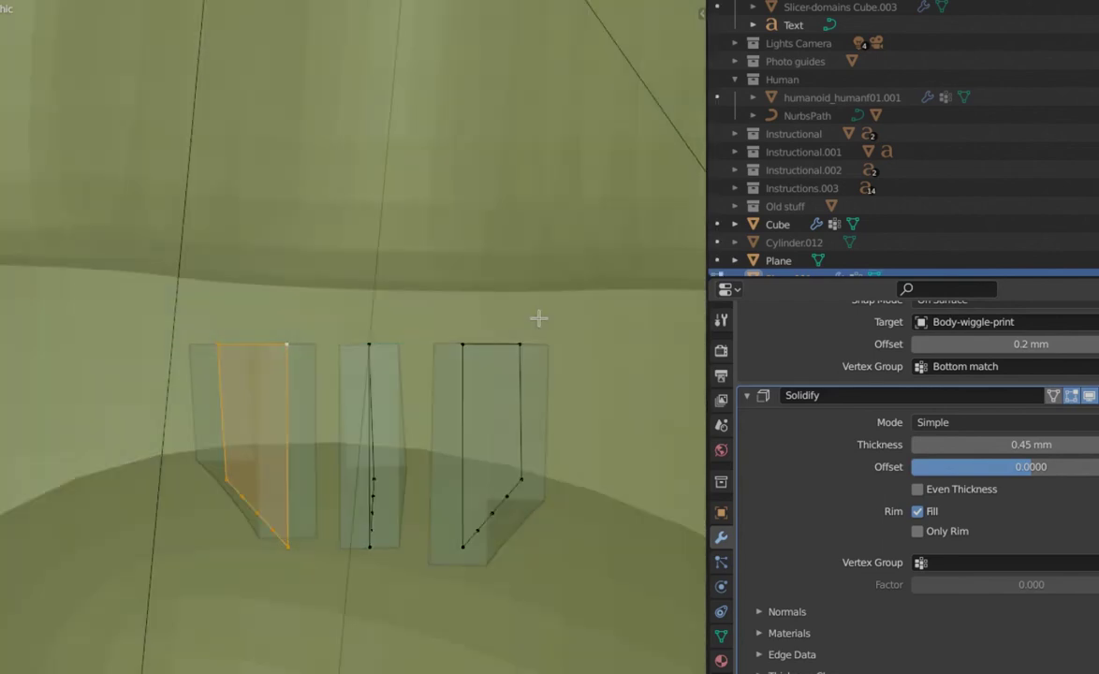
pyautogui.moveTo(576, 278); pyautogui.dragTo(151, 378)
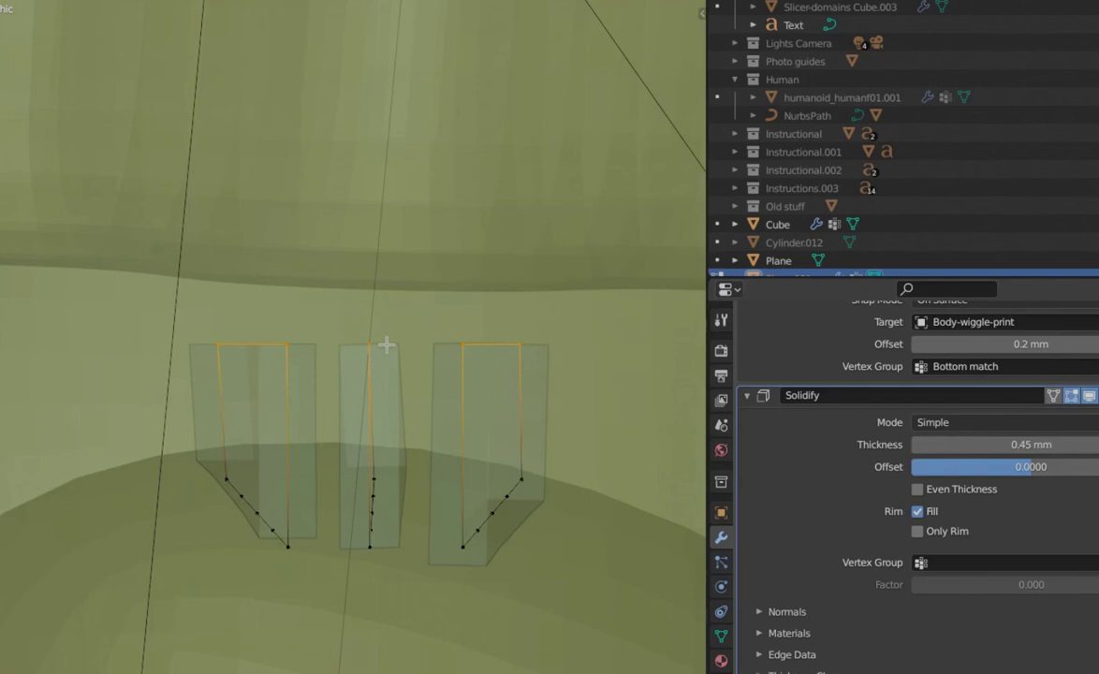
# Step: Place a vertical ruler of about 0.245 mm from the fingers' underside down toward the middle support's top
pyautogui.scroll(4, 385, 344)
pyautogui.press('t')
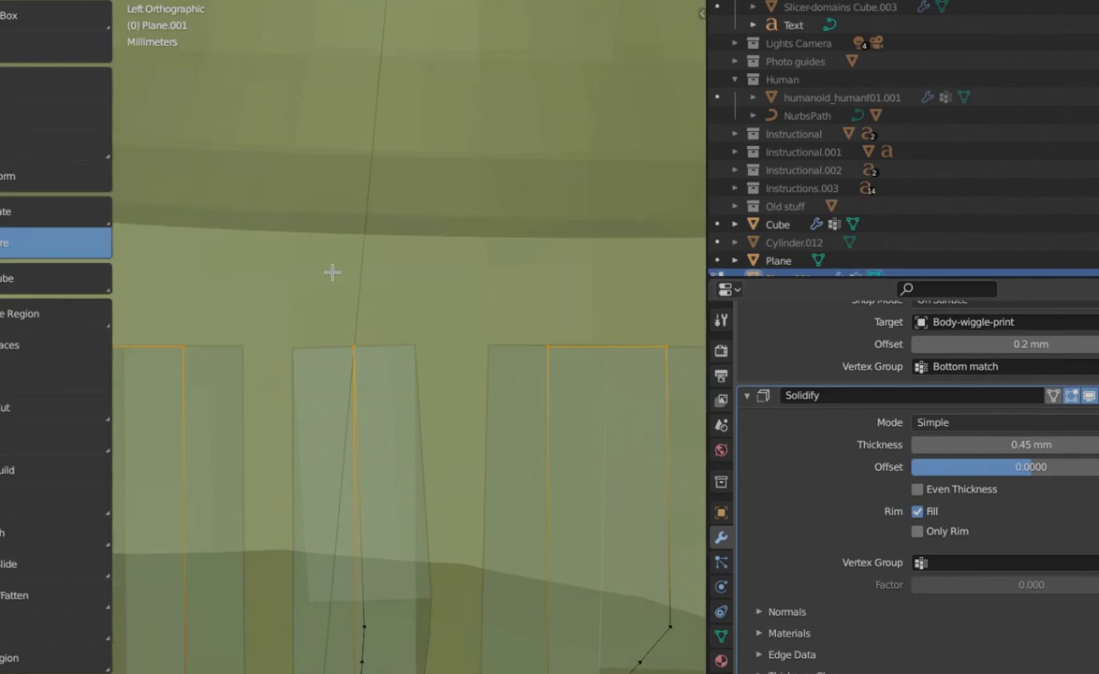
pyautogui.scroll(4, 332, 271)
pyautogui.moveTo(362, 197); pyautogui.dragTo(362, 337)
pyautogui.scroll(5, 363, 337)
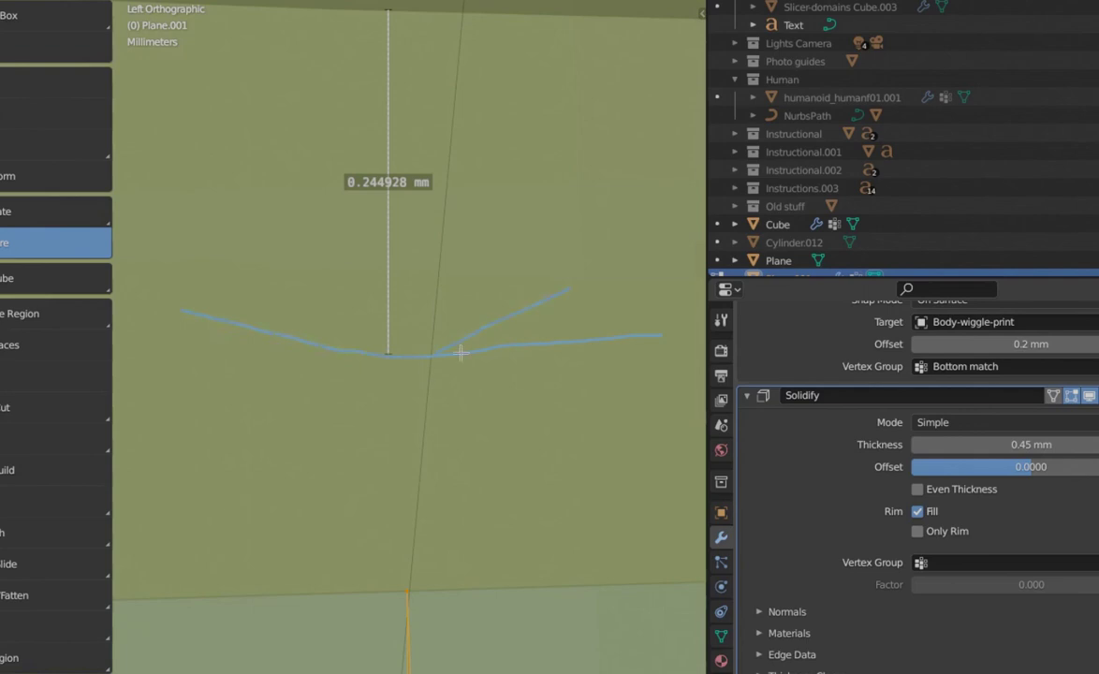
# Step: Raise the selected top edges straight up to the ruler's lower end, then return to Object Mode with X-ray off
pyautogui.scroll(-4, 407, 423)
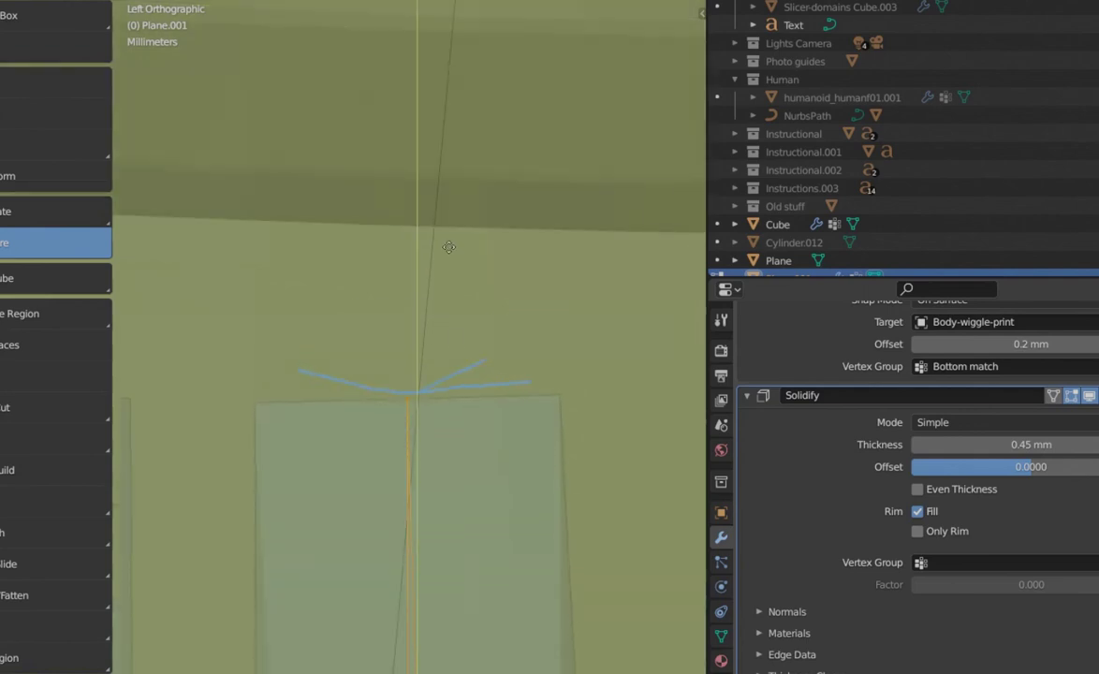
pyautogui.click(452, 181)
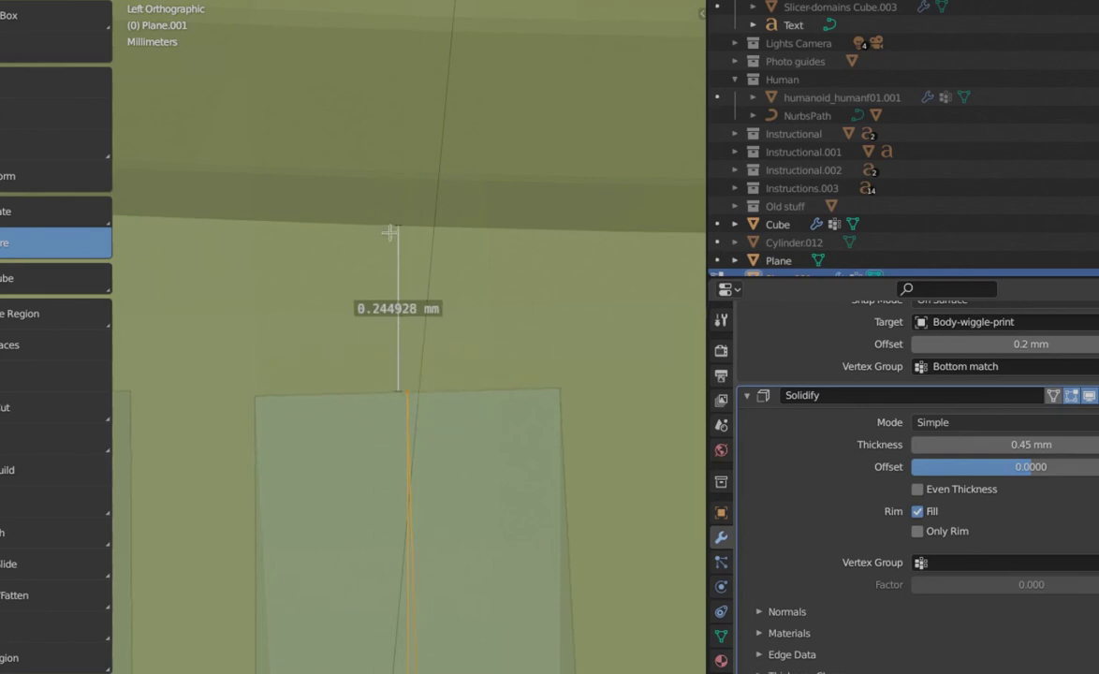
pyautogui.scroll(-5, 365, 325)
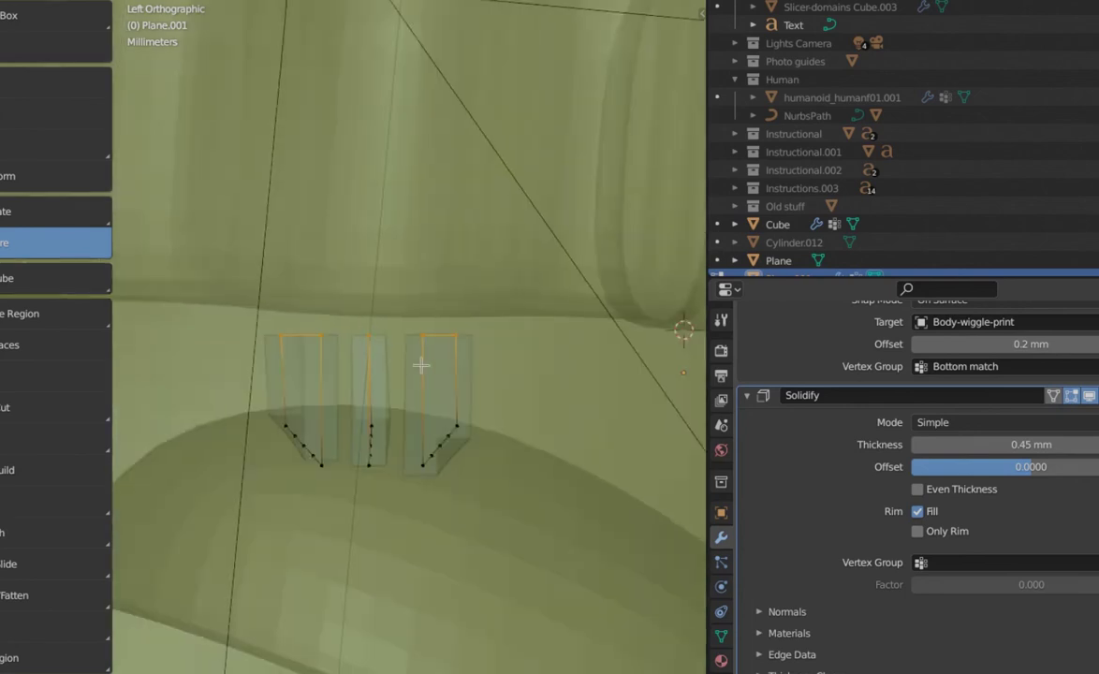
pyautogui.keyDown('shift'); pyautogui.moveTo(422, 365); pyautogui.dragTo(453, 333, button='middle'); pyautogui.keyUp('shift')
pyautogui.press('Tab')
pyautogui.hotkey('alt', 'z')
# Step: Add the pad shell supports, the other clip supports and Body-wiggle-print to the selection, and open the export choices
pyautogui.scroll(-10, 530, 352)
pyautogui.click(202, 301)
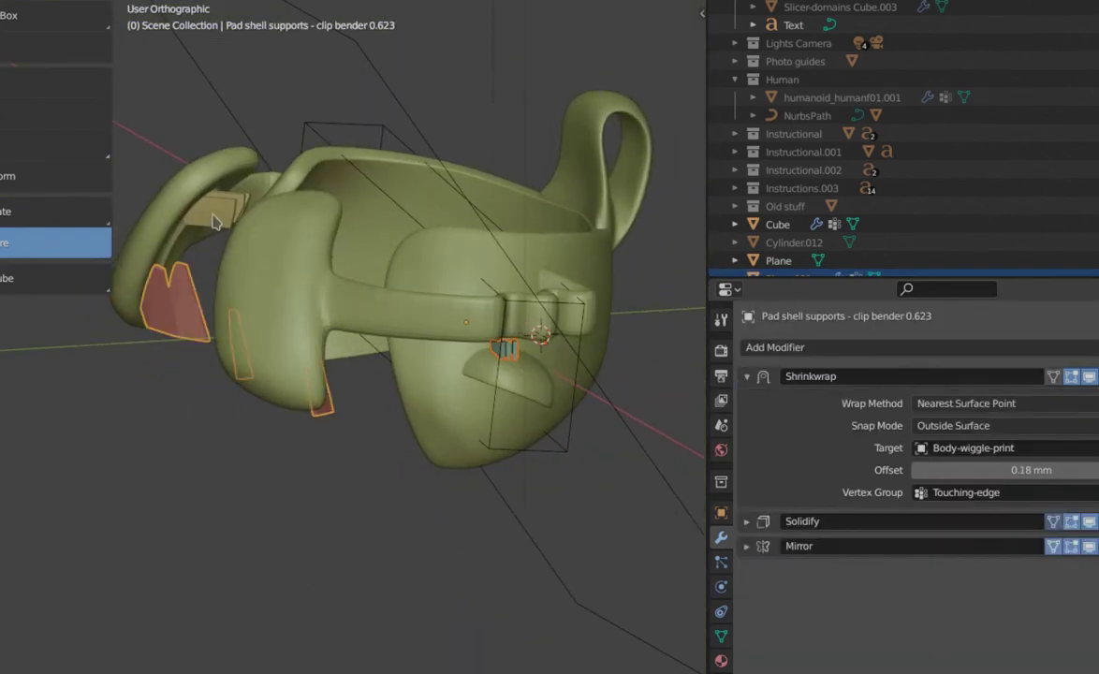
pyautogui.click(212, 220)
pyautogui.click(206, 211)
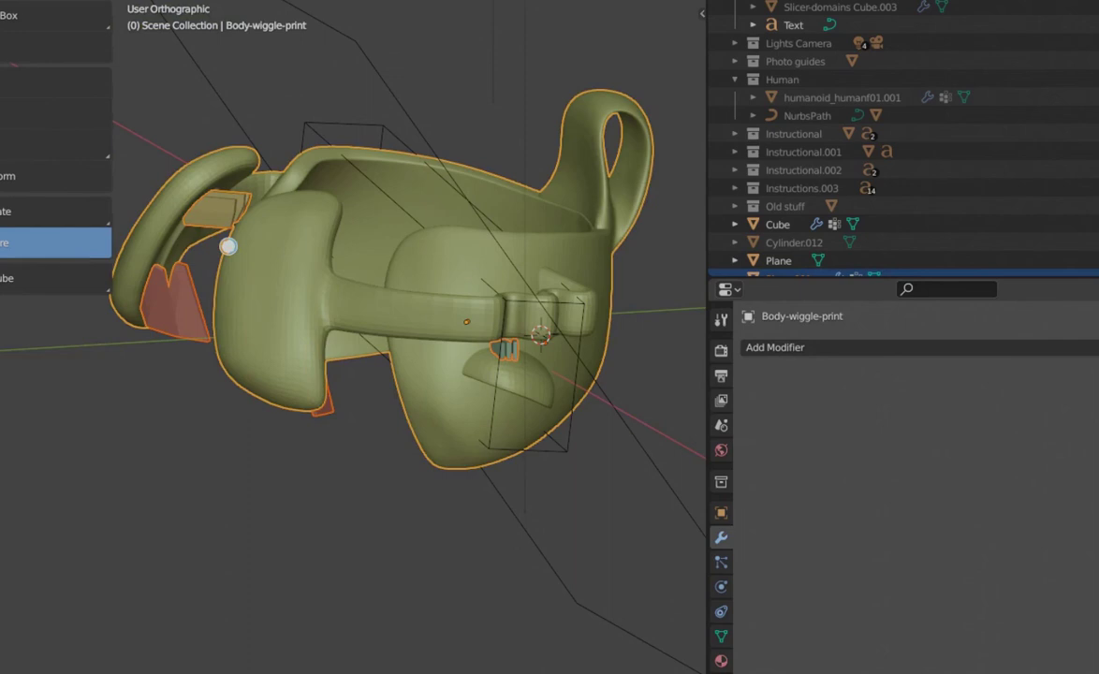
pyautogui.moveTo(608, 450); pyautogui.dragTo(538, 428, button='middle')
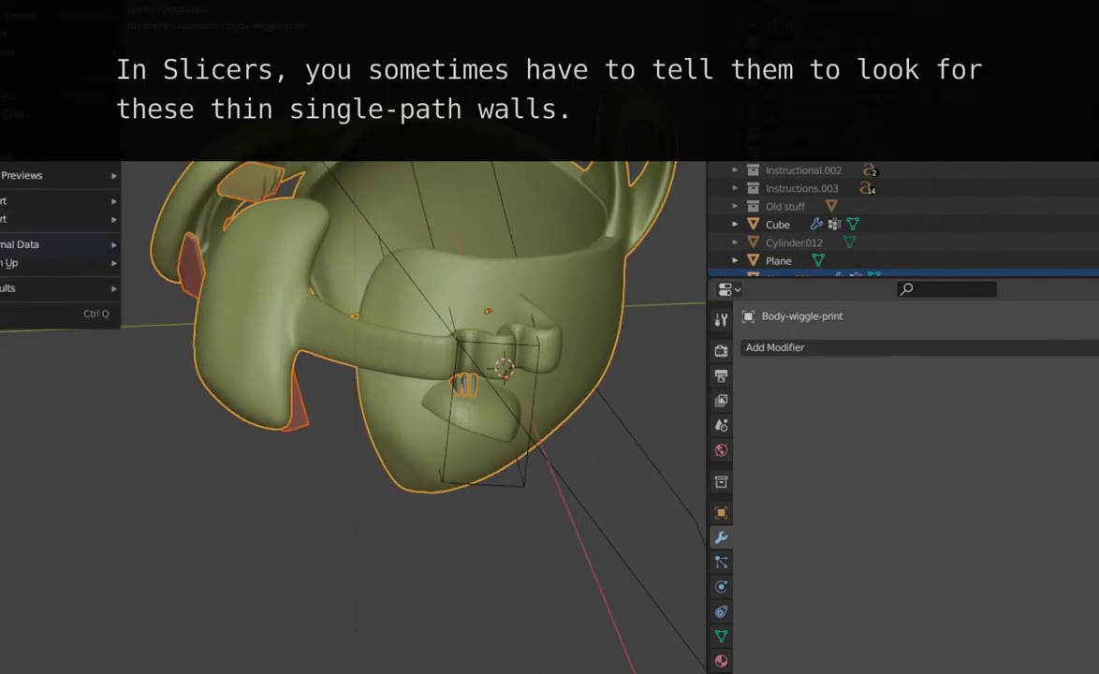
pyautogui.moveTo(48, 220)
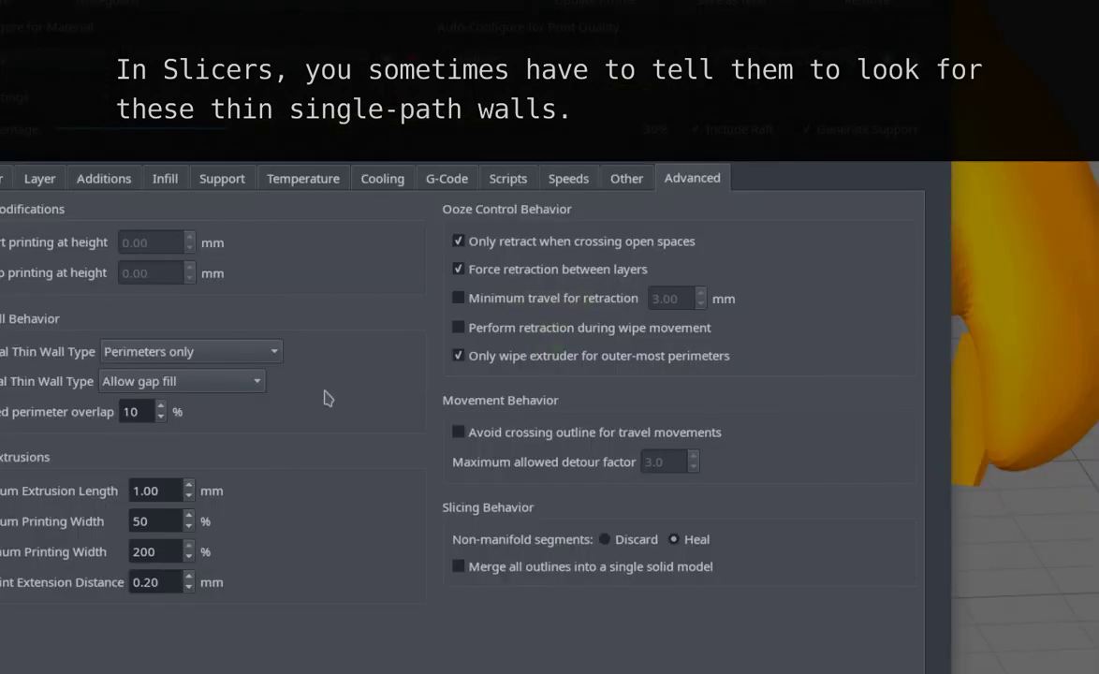
# Step: In the slicer, set the internal thin wall type to Allow single extrusion fill and change the external thin wall type
pyautogui.click(216, 381)
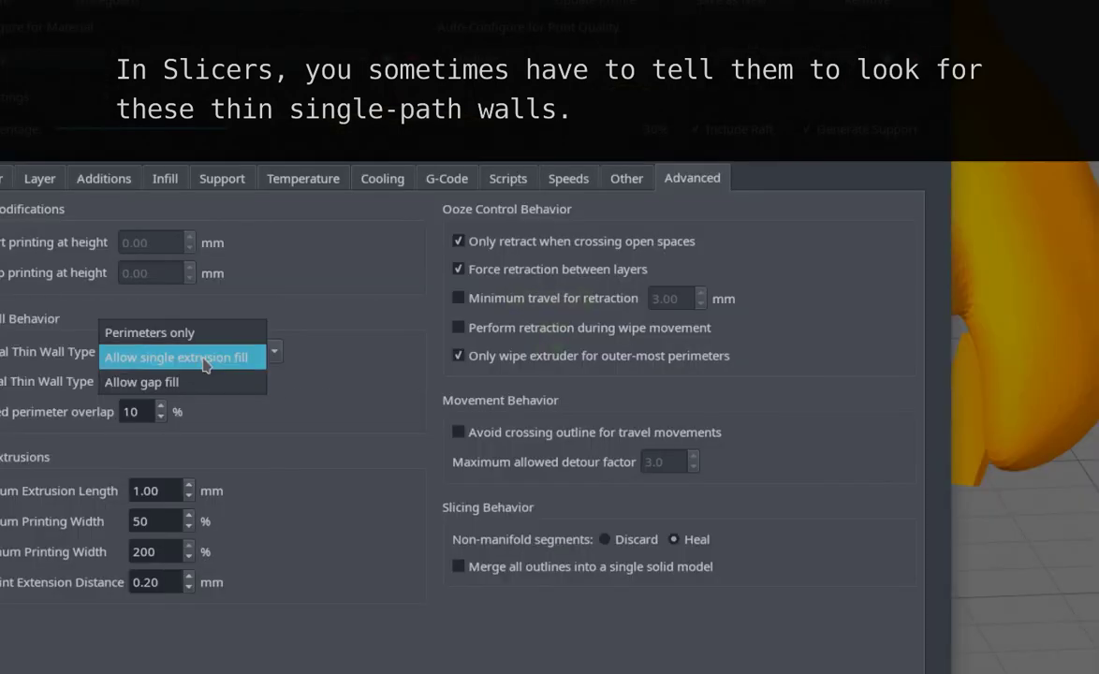
pyautogui.click(205, 359)
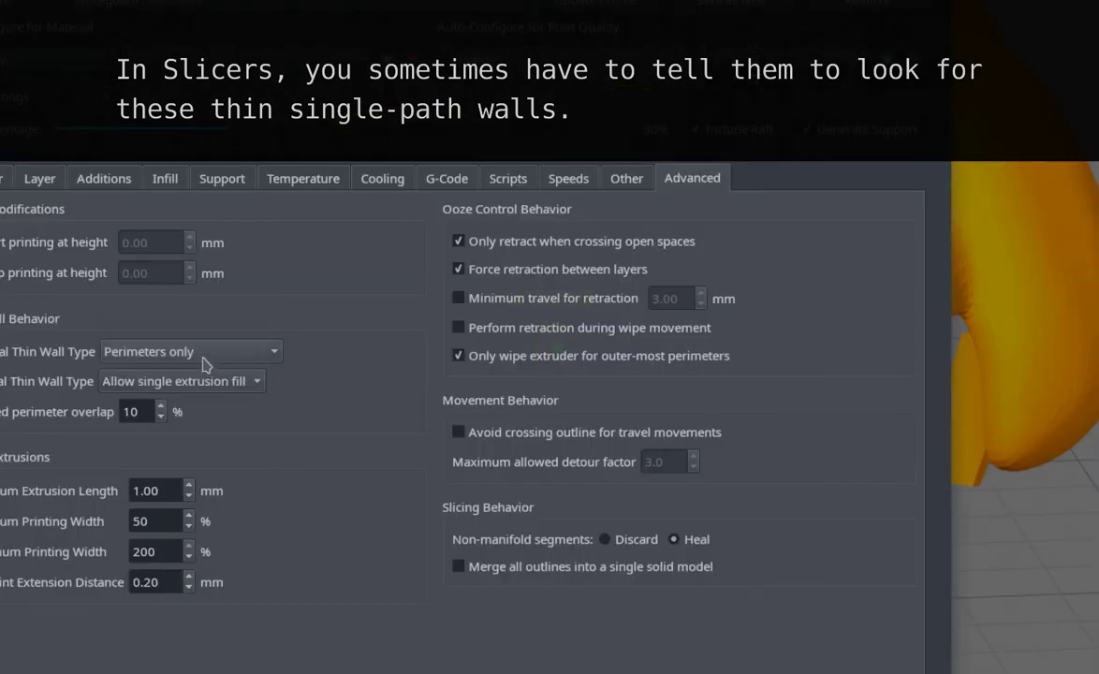
pyautogui.click(197, 354)
pyautogui.click(199, 379)
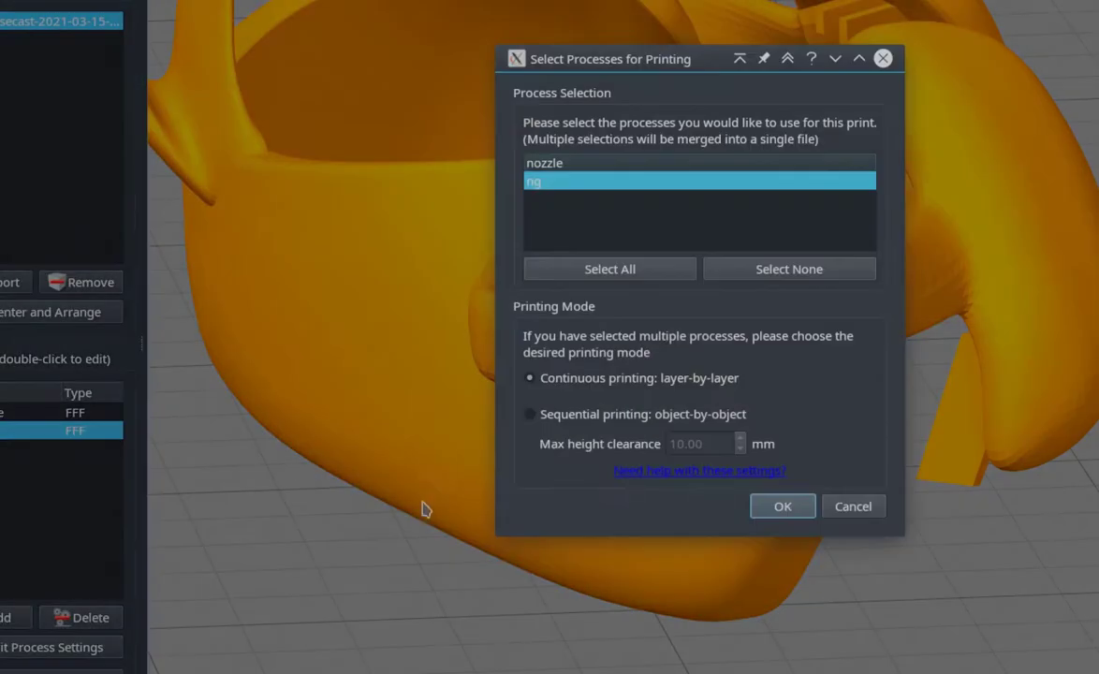
# Step: Slice the model with the ng process and inspect the toolpath preview between the thumb and fingers
pyautogui.click(782, 507)
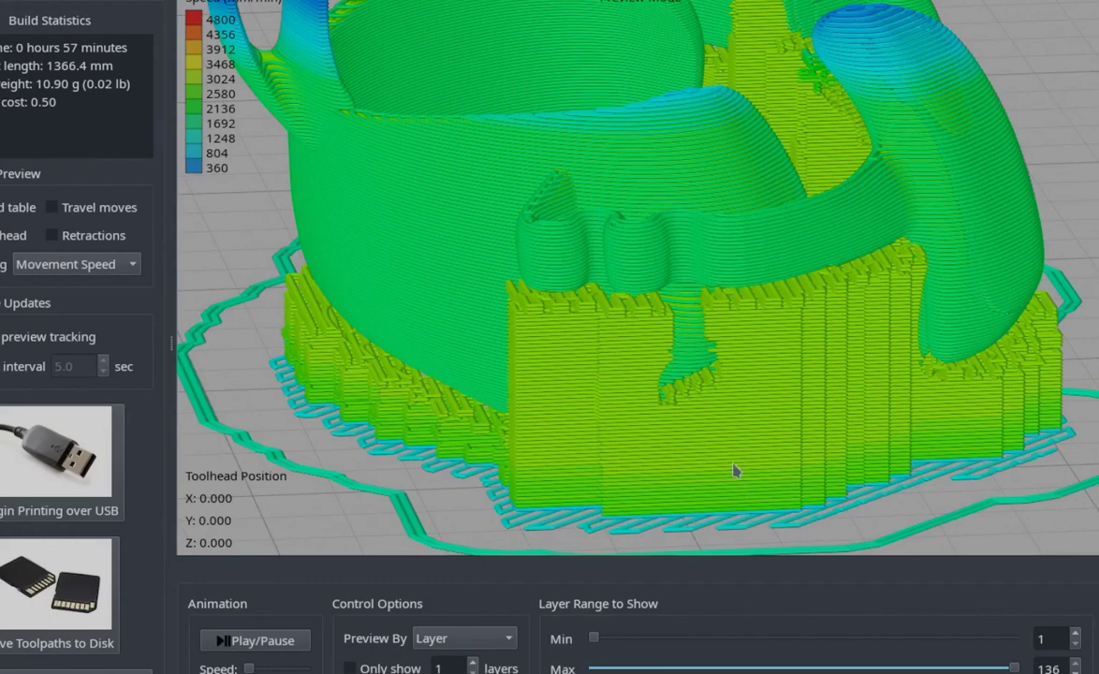
pyautogui.scroll(6, 706, 326)
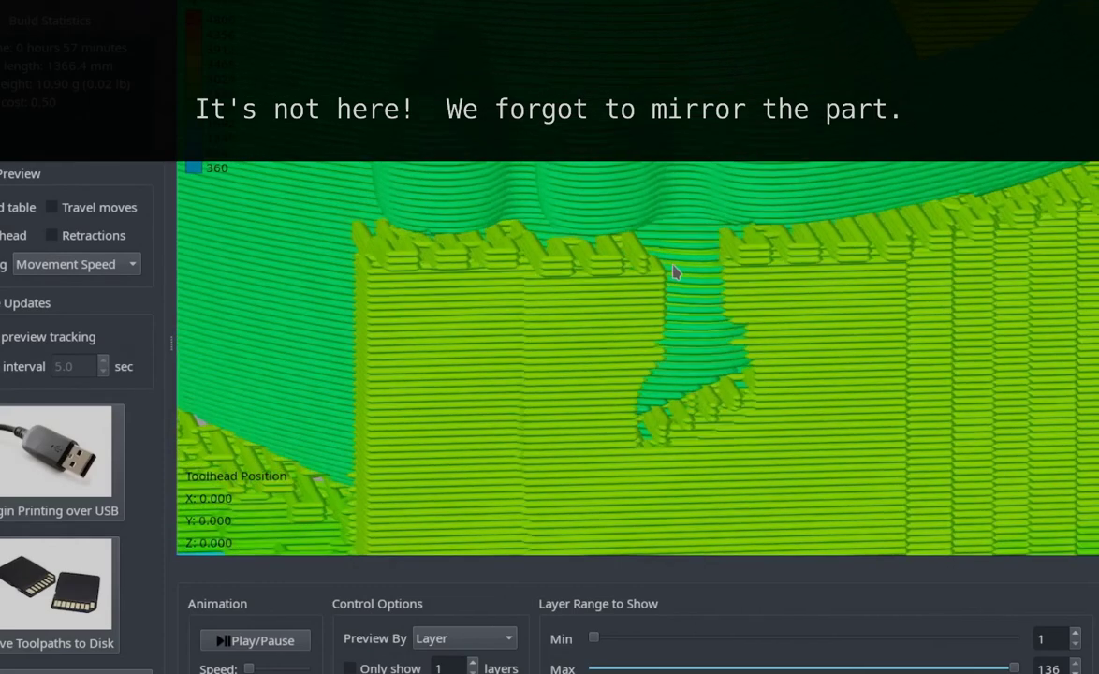
pyautogui.moveTo(672, 264); pyautogui.dragTo(684, 297)
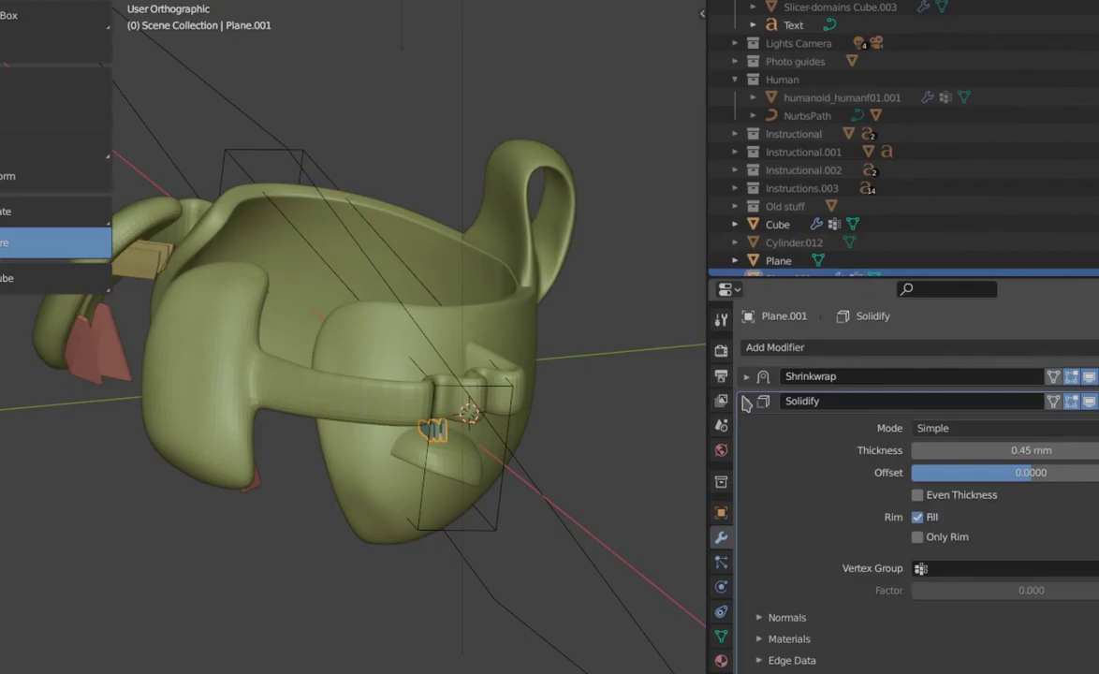
# Step: In Blender, add a Mirror modifier on X to the thumb supports, using Body-wiggle-print as the mirror object
pyautogui.click(746, 401)
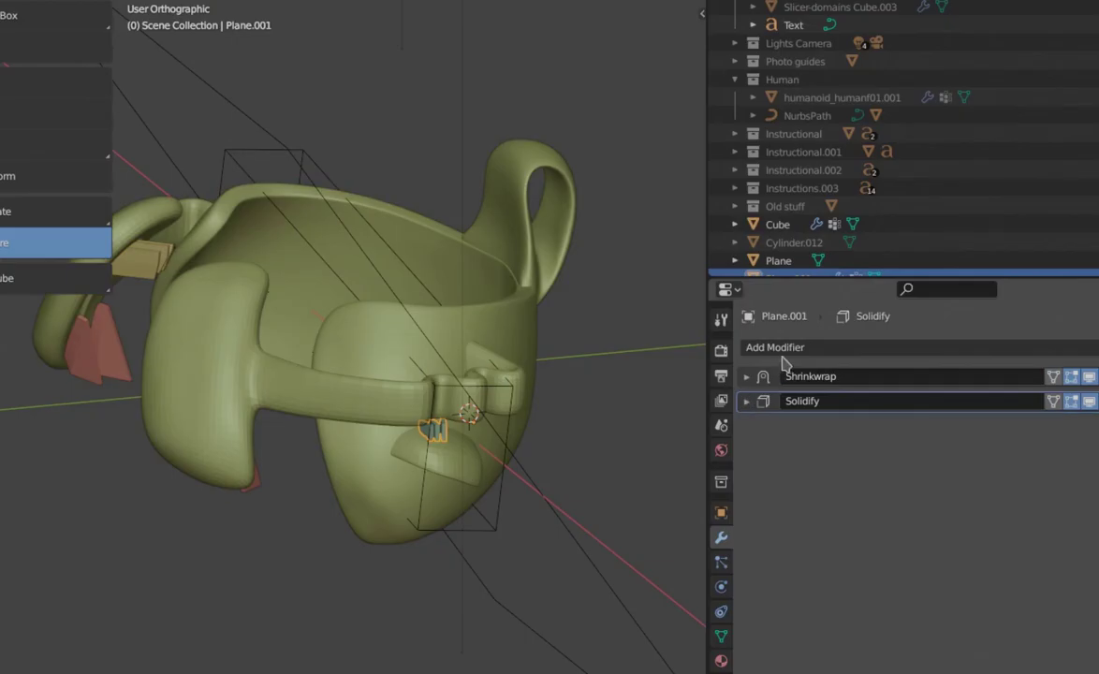
pyautogui.click(786, 348)
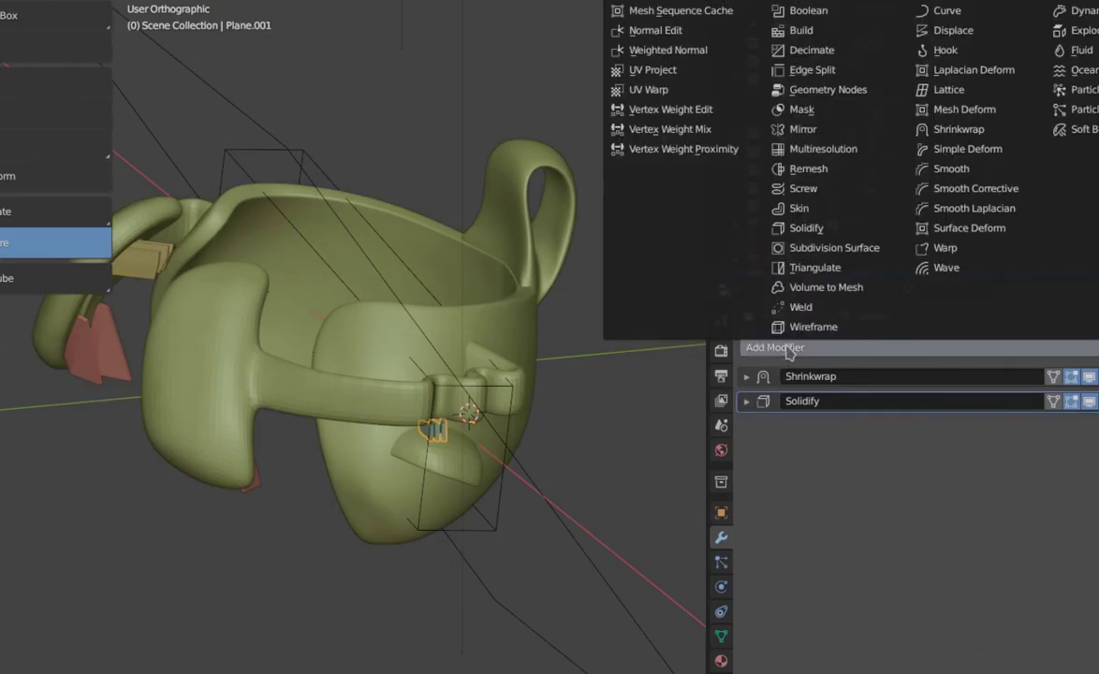
pyautogui.click(795, 130)
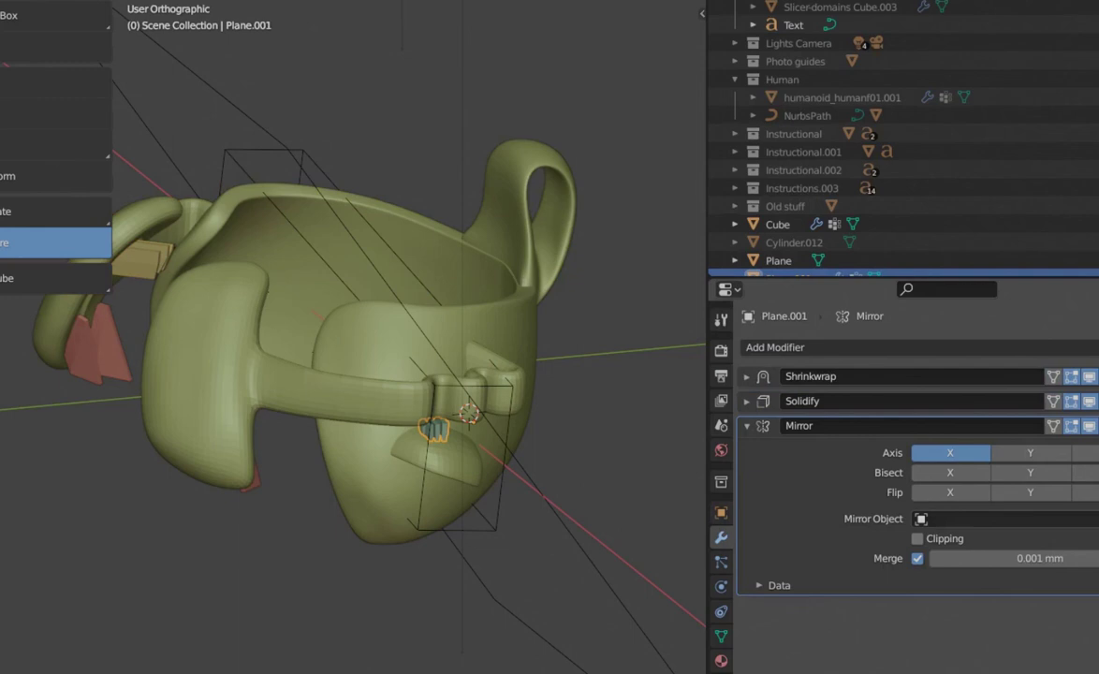
pyautogui.click(502, 318)
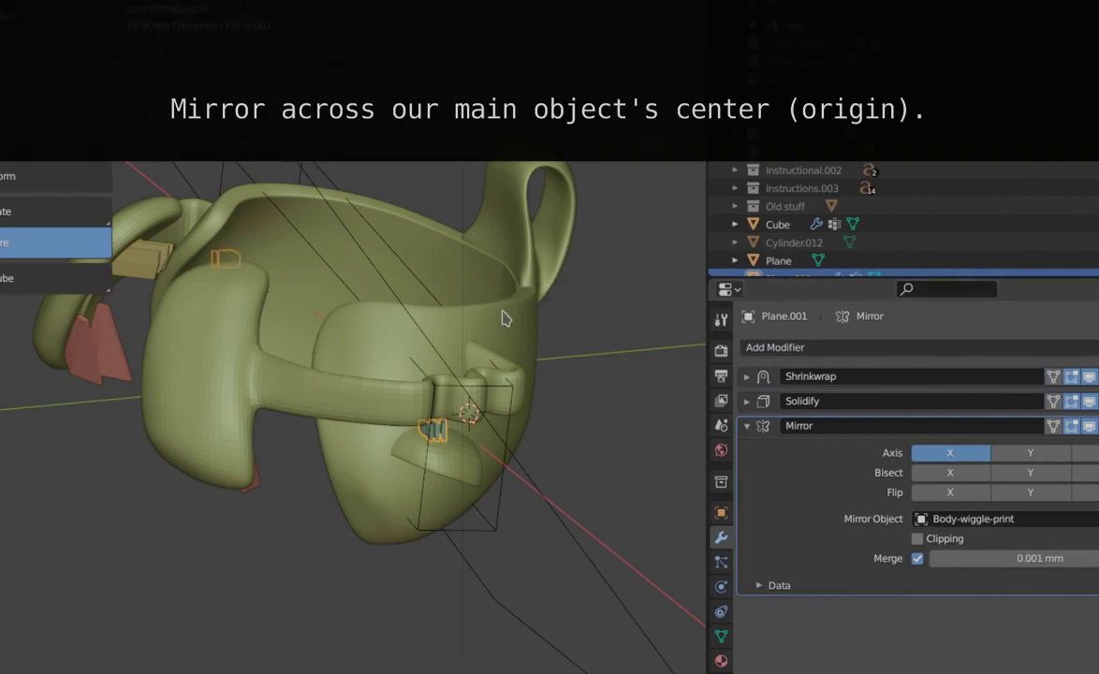
# Step: Add the yellow and red pad supports and the main body to the selection with the mirrored thumb supports
pyautogui.moveTo(503, 311); pyautogui.dragTo(161, 406, button='middle')
pyautogui.click(157, 379)
pyautogui.click(195, 298)
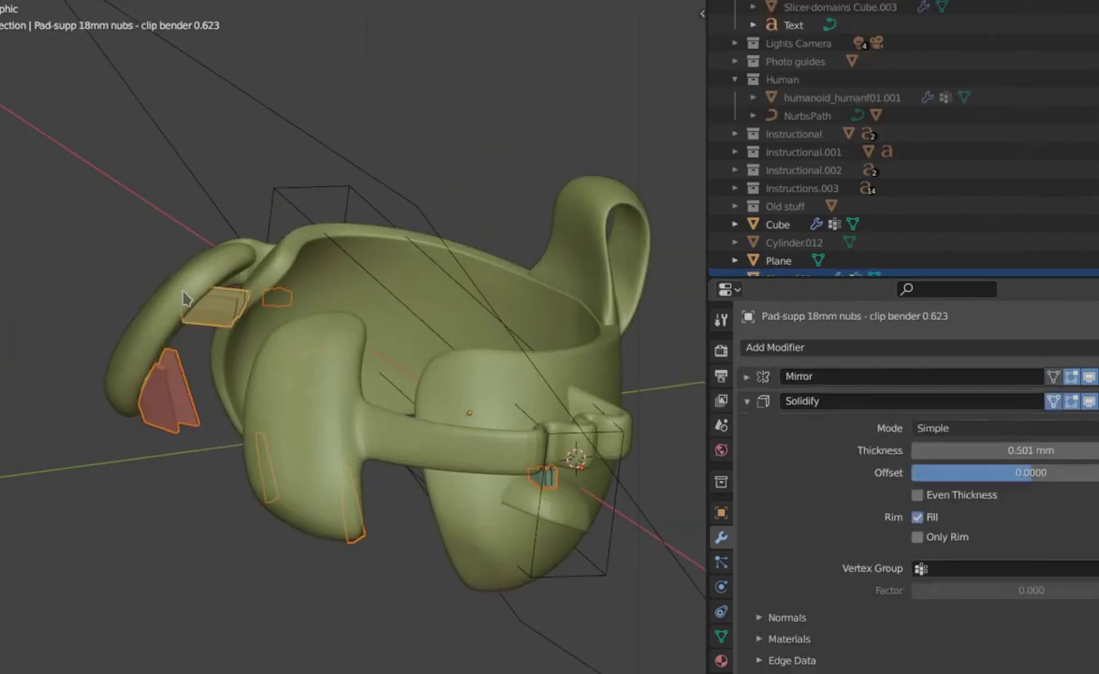
pyautogui.click(178, 296)
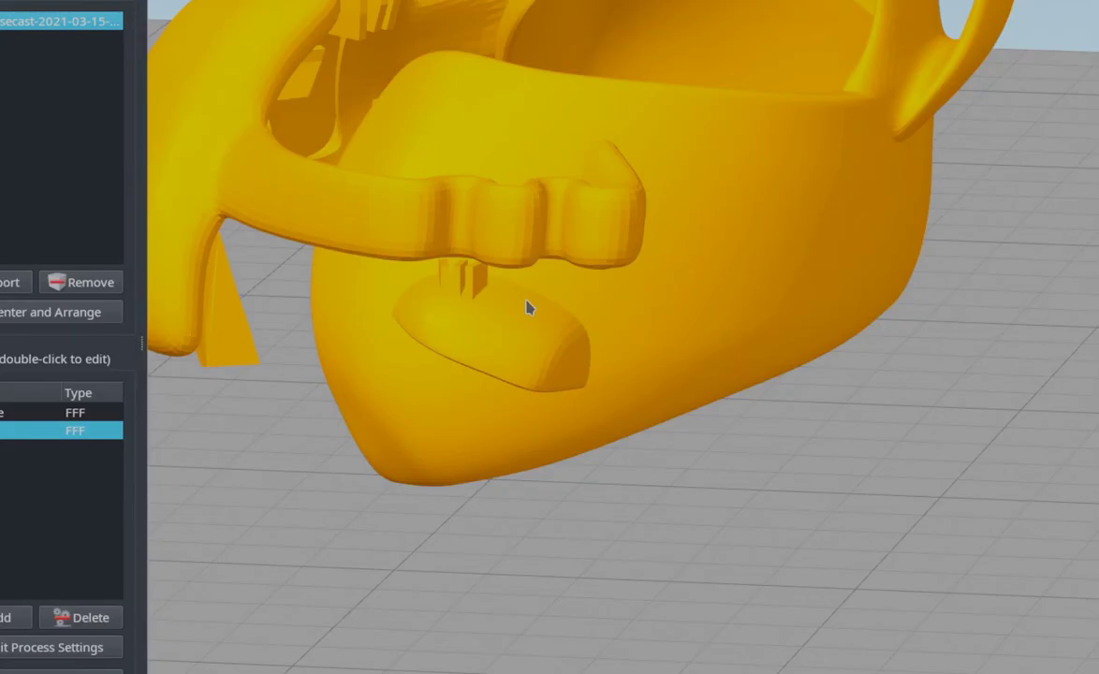
# Step: In the slicer, inspect the thumb supports on both sides of the imported model, and slice it with the ng process
pyautogui.scroll(-2, 526, 304)
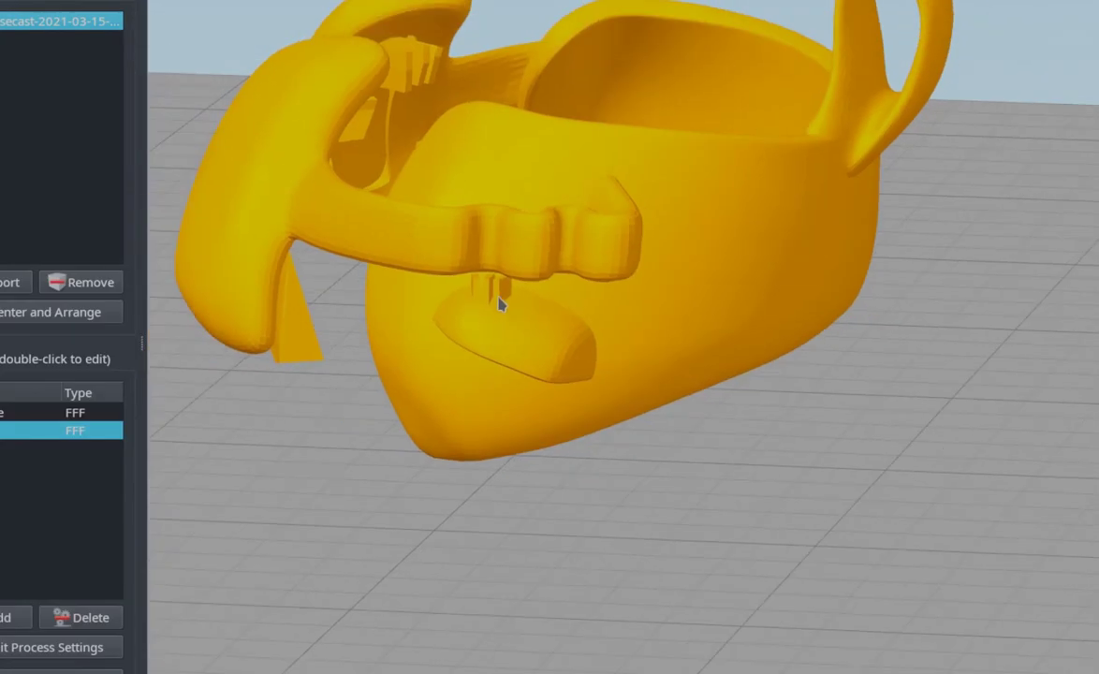
pyautogui.moveTo(502, 304); pyautogui.dragTo(1095, 309)
pyautogui.moveTo(641, 300); pyautogui.dragTo(307, 231)
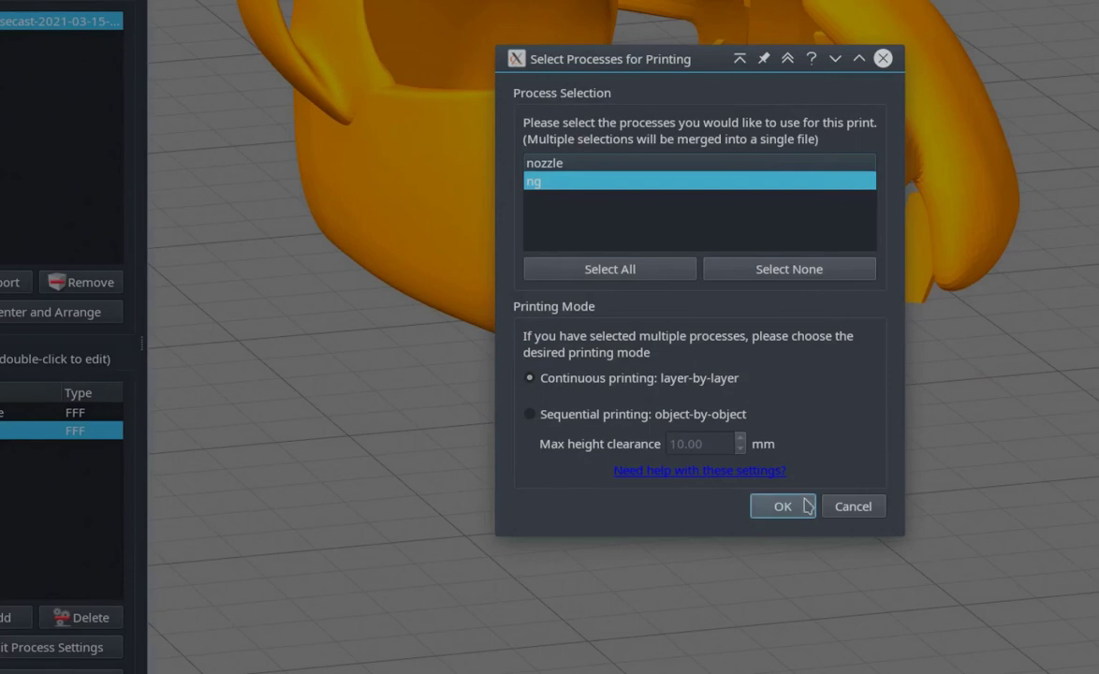
pyautogui.click(782, 506)
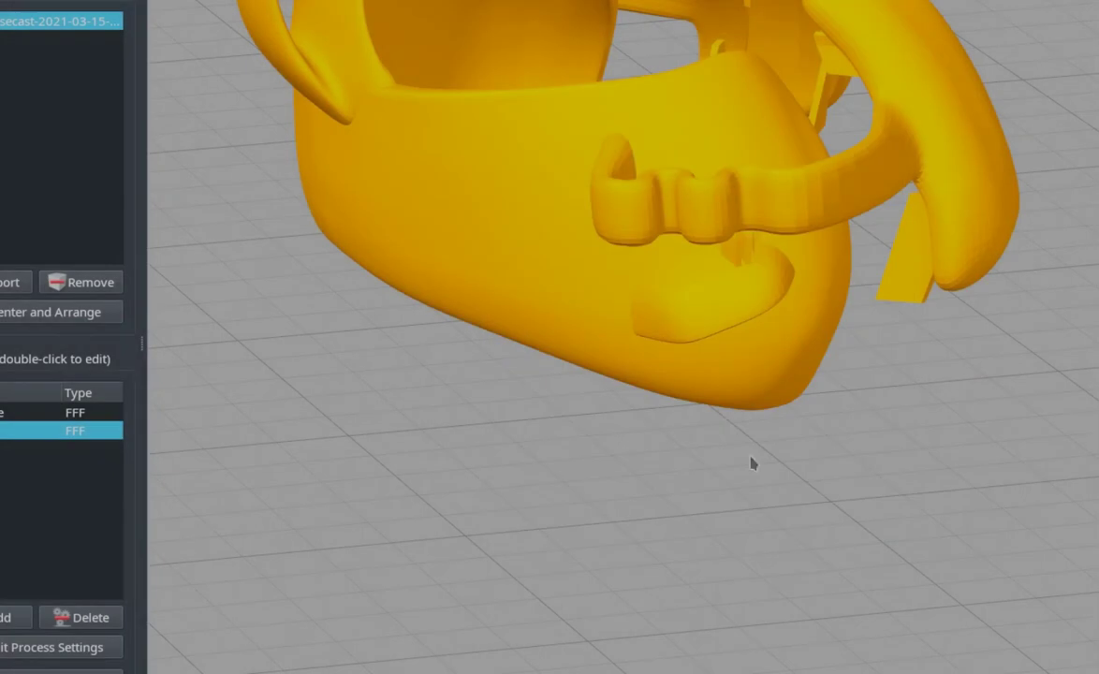
# Step: Limit the toolpath preview to a maximum layer of 61 and examine the thin supports between the thumb and fingers
pyautogui.scroll(6, 748, 269)
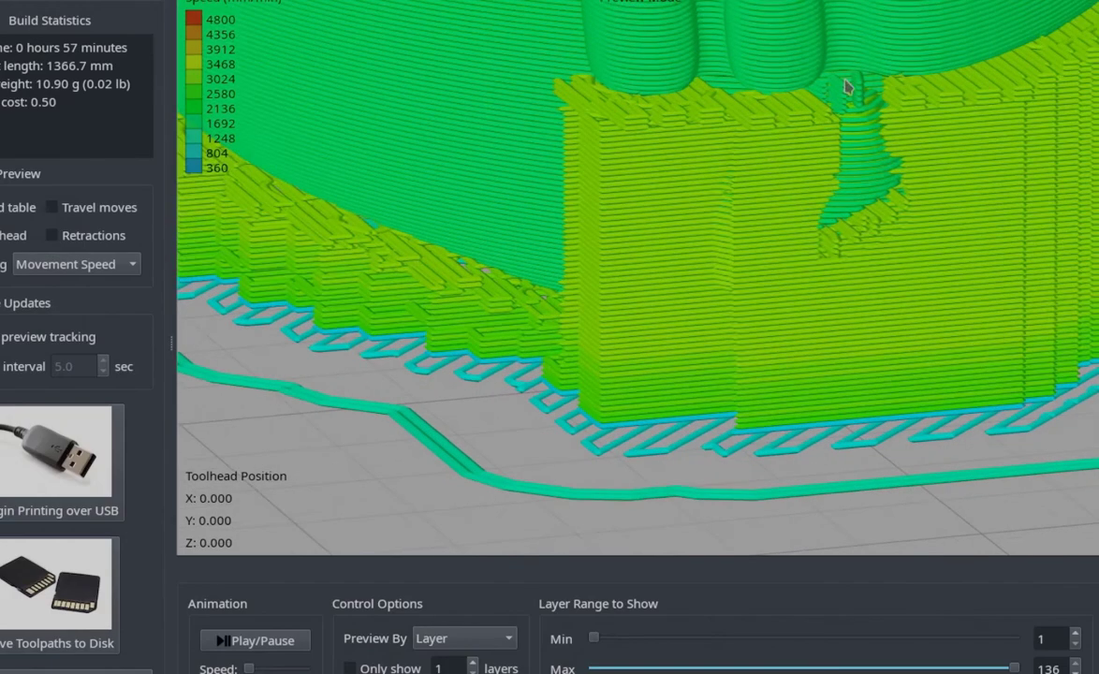
pyautogui.scroll(6, 672, 372)
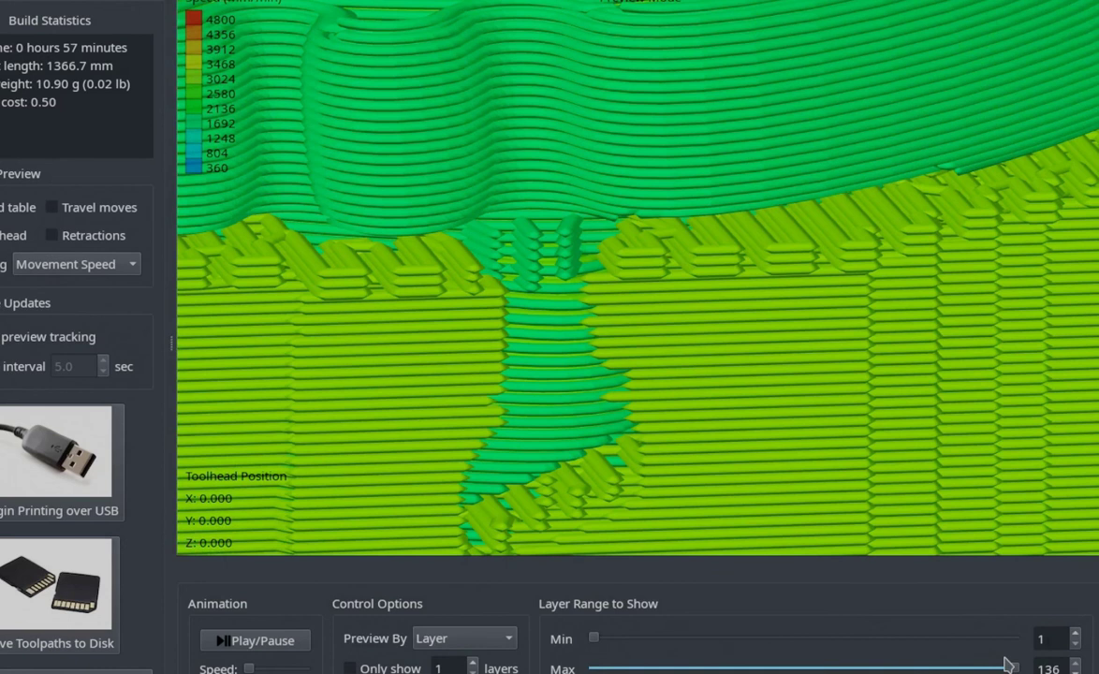
pyautogui.moveTo(1008, 665); pyautogui.dragTo(775, 666)
pyautogui.moveTo(620, 496); pyautogui.dragTo(613, 468)
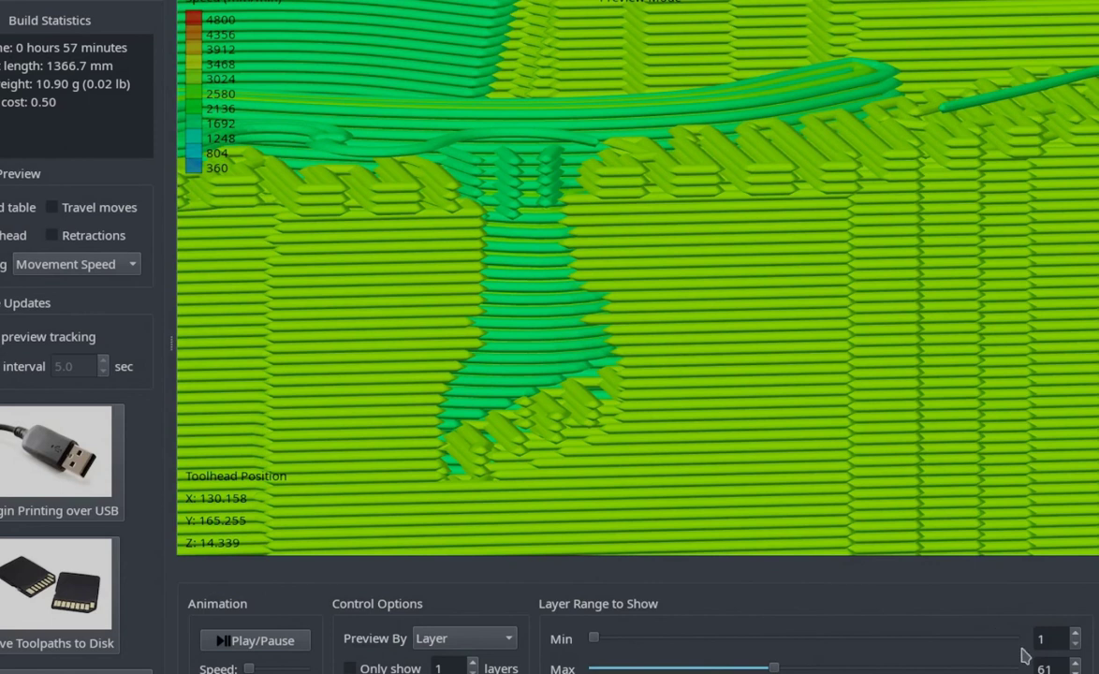
pyautogui.scroll(-2, 1055, 664)
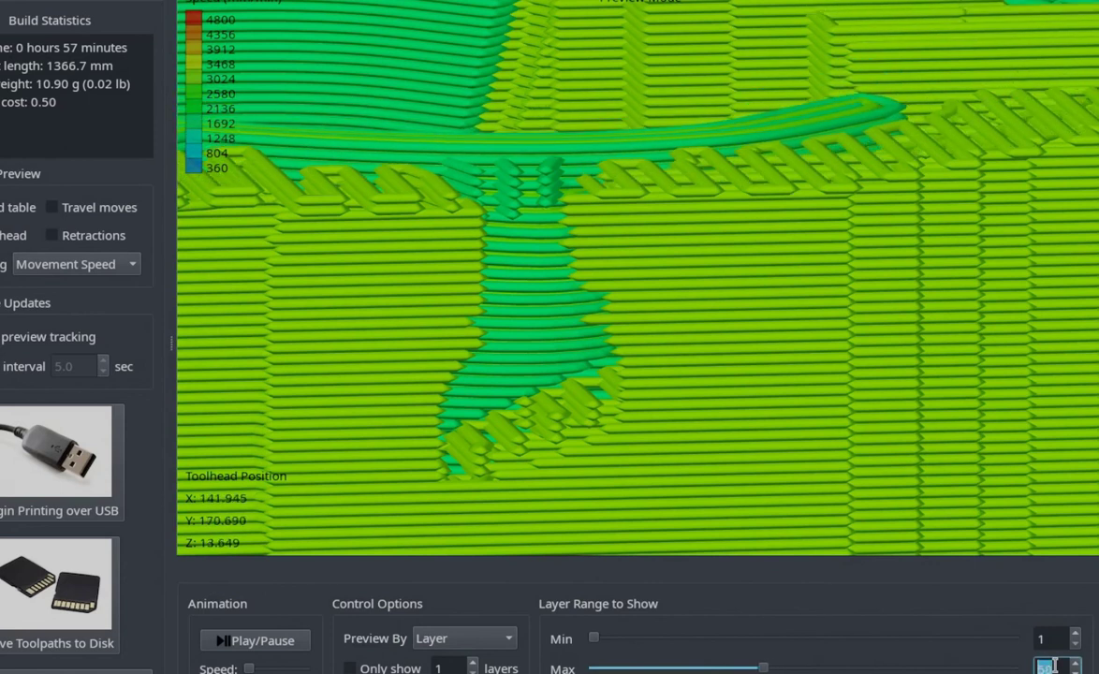
pyautogui.scroll(2, 1055, 665)
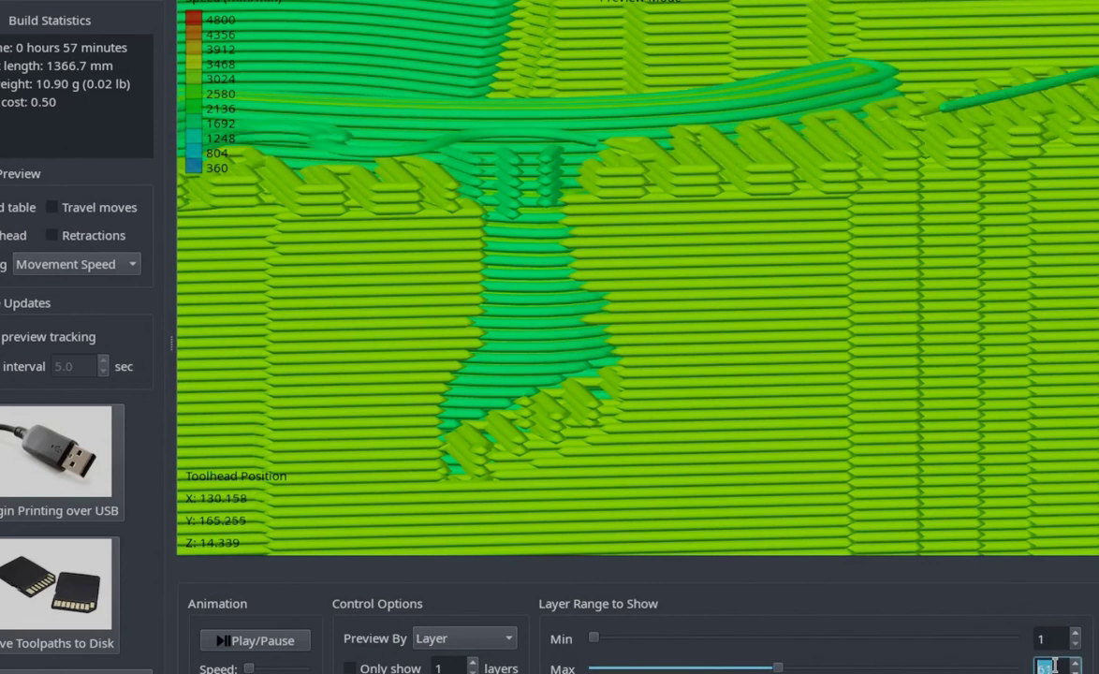
# Step: View the thumb supports from above and step the maximum layer back and forth around 60 to 65 to examine how the finger layers bridge them
pyautogui.scroll(1, 1055, 665)
pyautogui.moveTo(735, 192); pyautogui.dragTo(567, 271)
pyautogui.moveTo(670, 150); pyautogui.dragTo(1011, 522)
pyautogui.scroll(-2, 1063, 666)
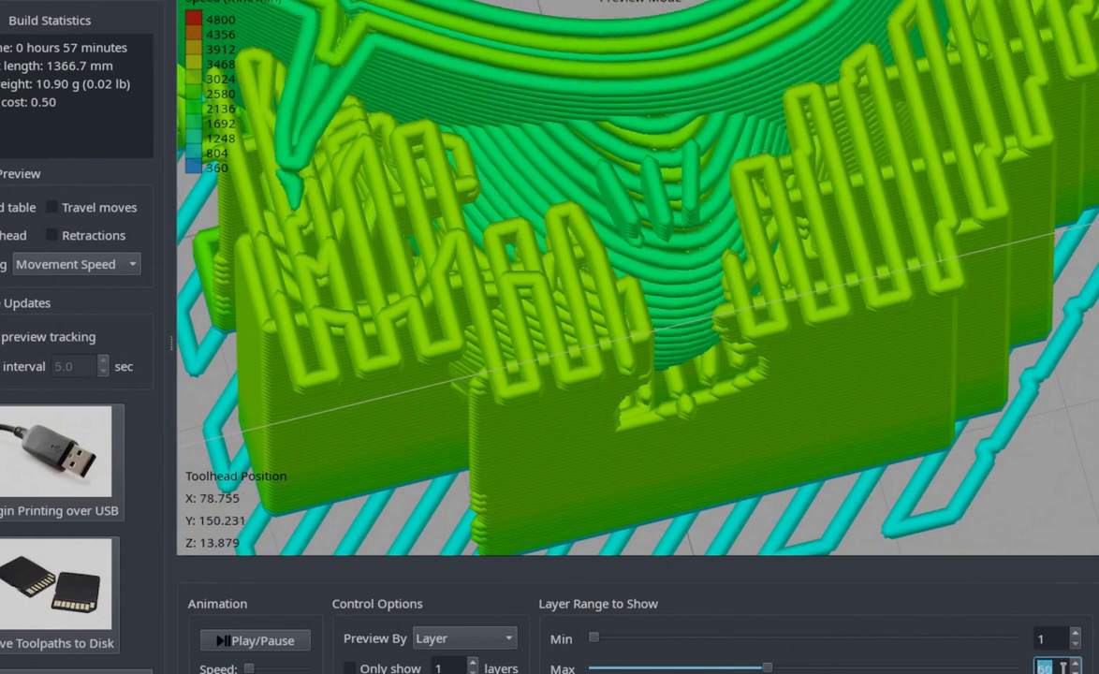
pyautogui.scroll(2, 1063, 666)
pyautogui.scroll(-1, 1064, 666)
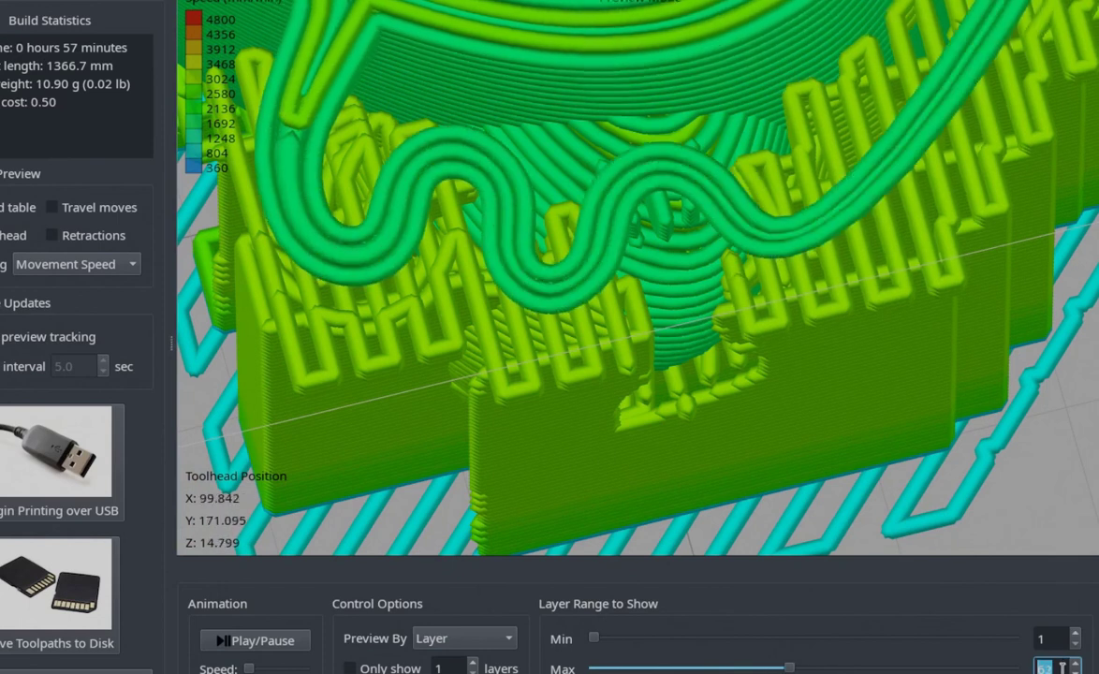
pyautogui.scroll(1, 1063, 667)
pyautogui.scroll(-1, 1063, 666)
pyautogui.scroll(1, 1063, 667)
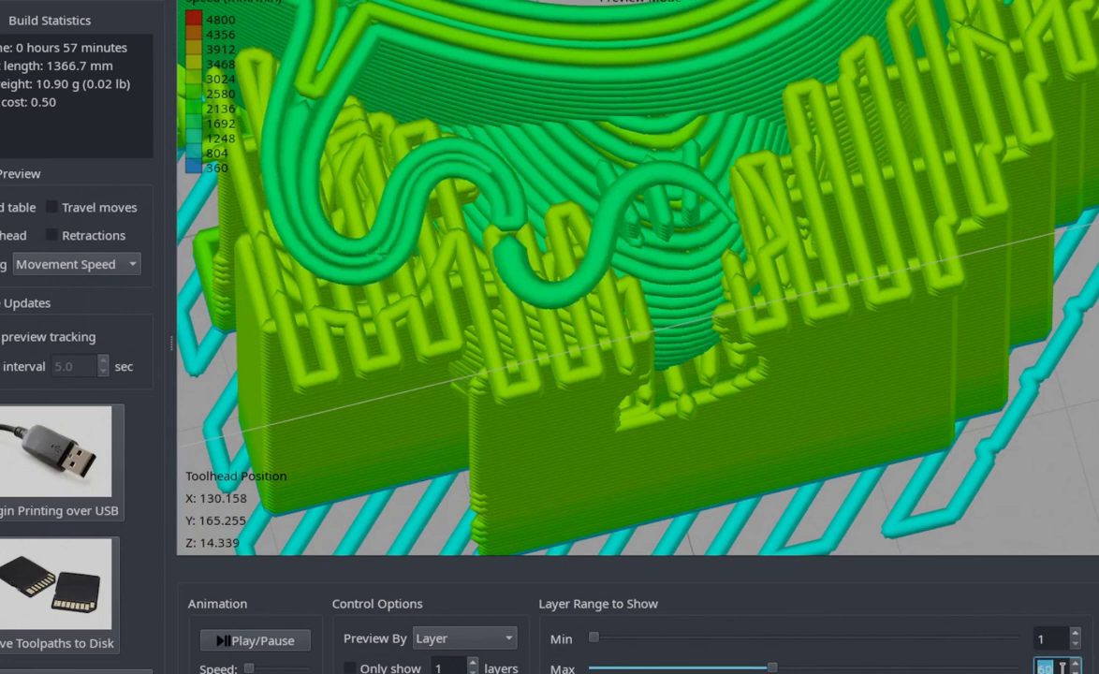
pyautogui.scroll(-1, 1061, 667)
pyautogui.scroll(1, 1059, 664)
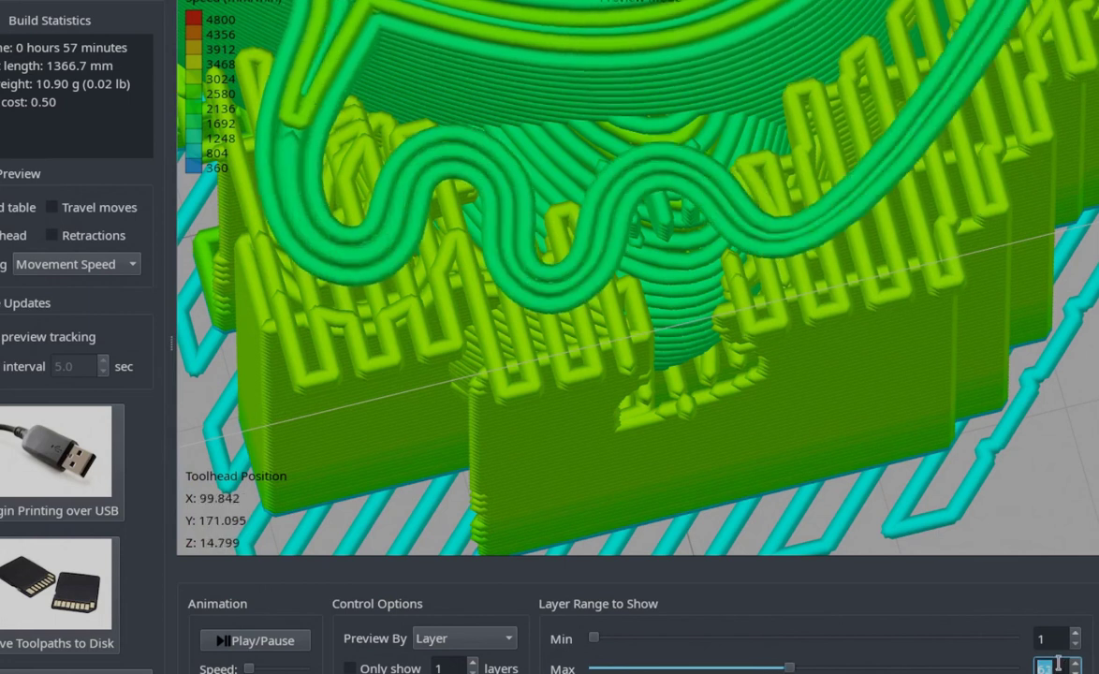
pyautogui.scroll(-1, 1058, 663)
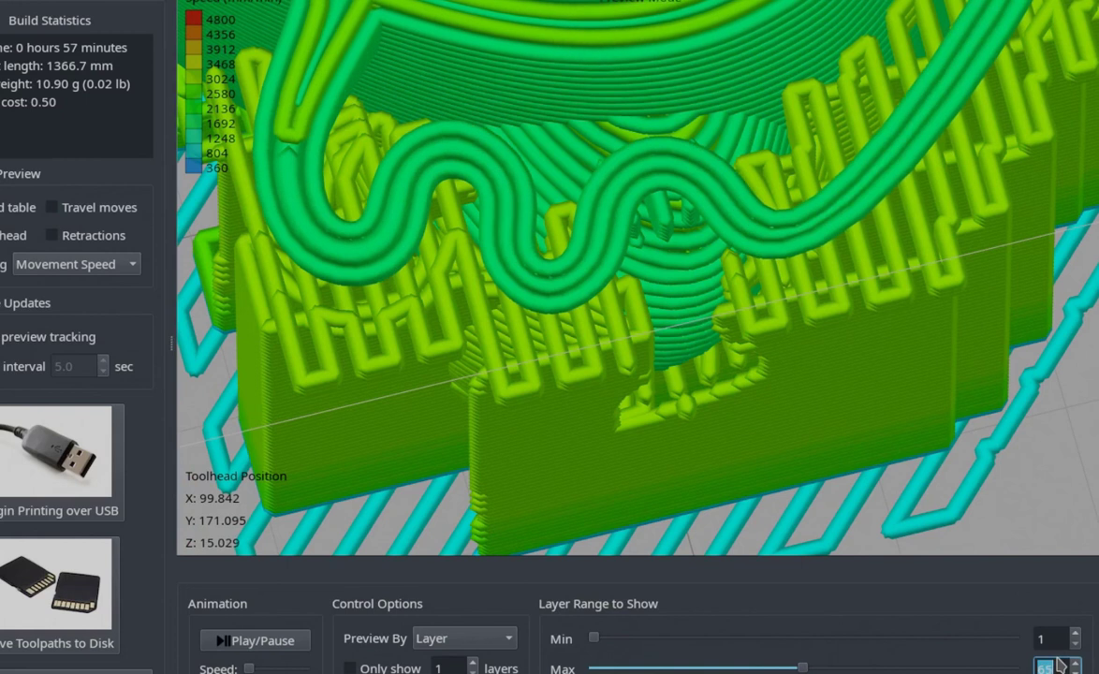
pyautogui.scroll(-1, 1061, 665)
pyautogui.scroll(-1, 1058, 663)
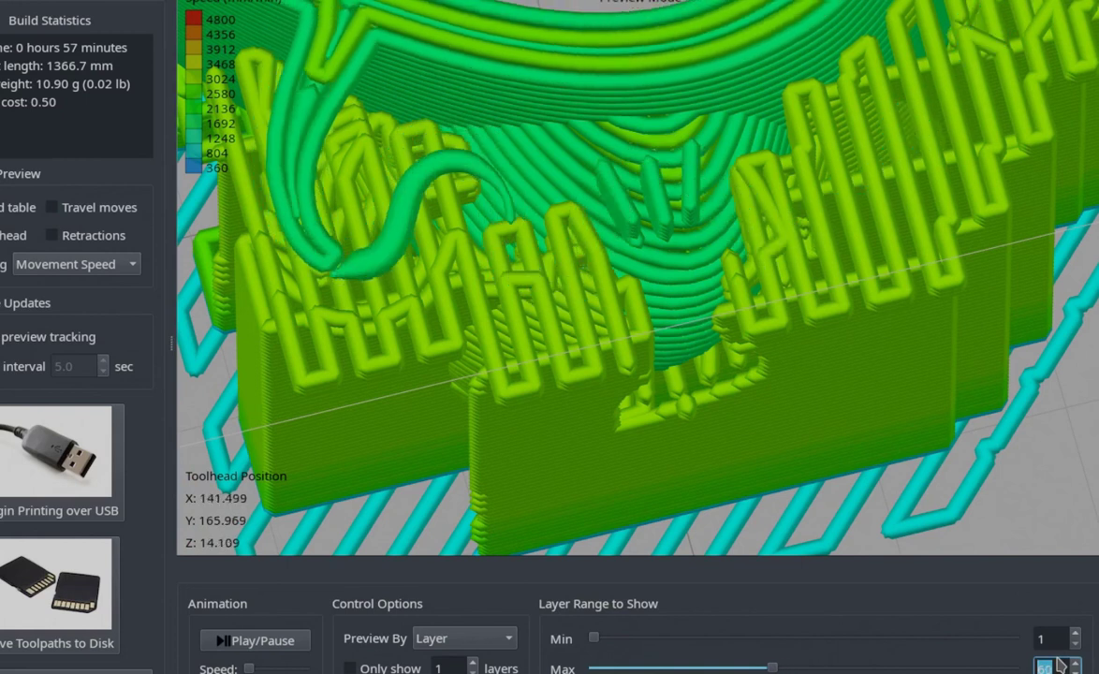